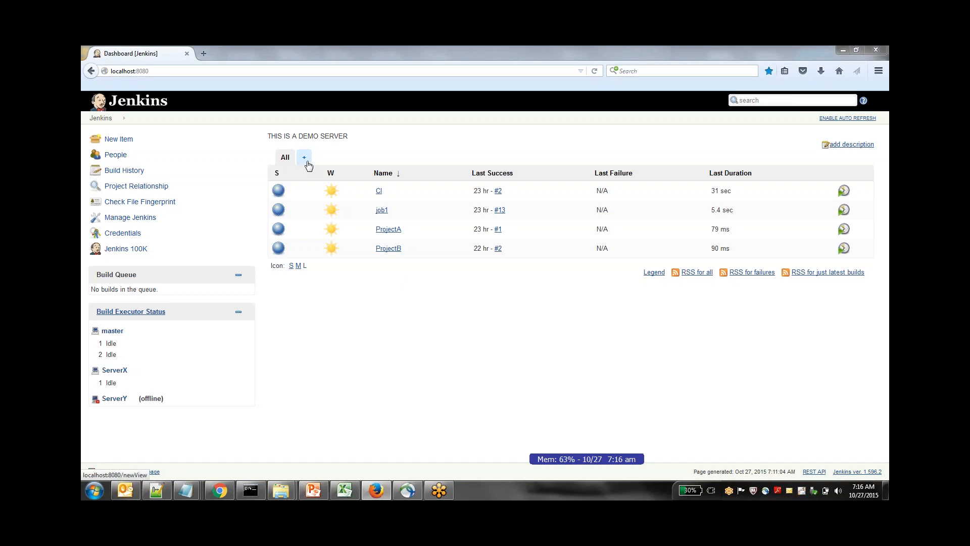
Create a new list view named Test from the dashboard
left_click(306, 162)
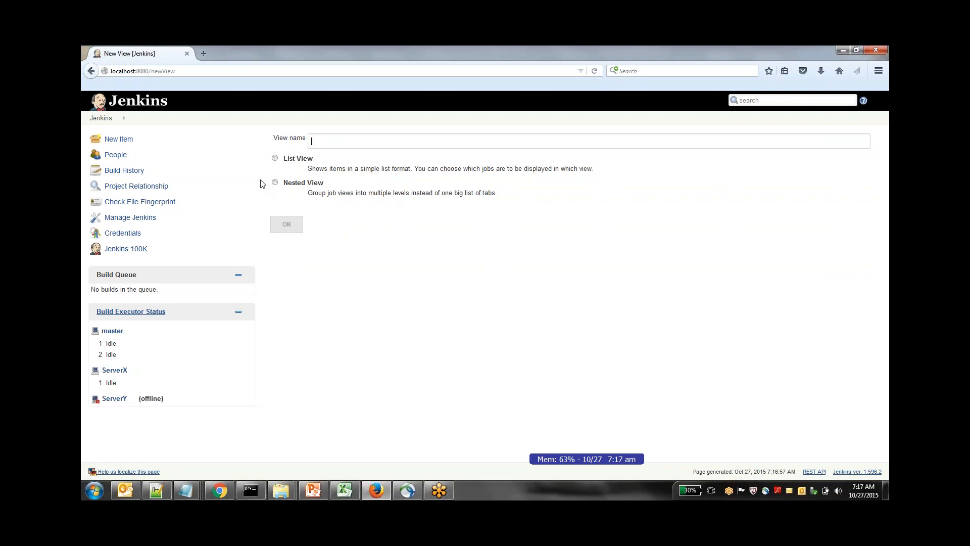
left_click(276, 158)
type("Test")
left_click(287, 224)
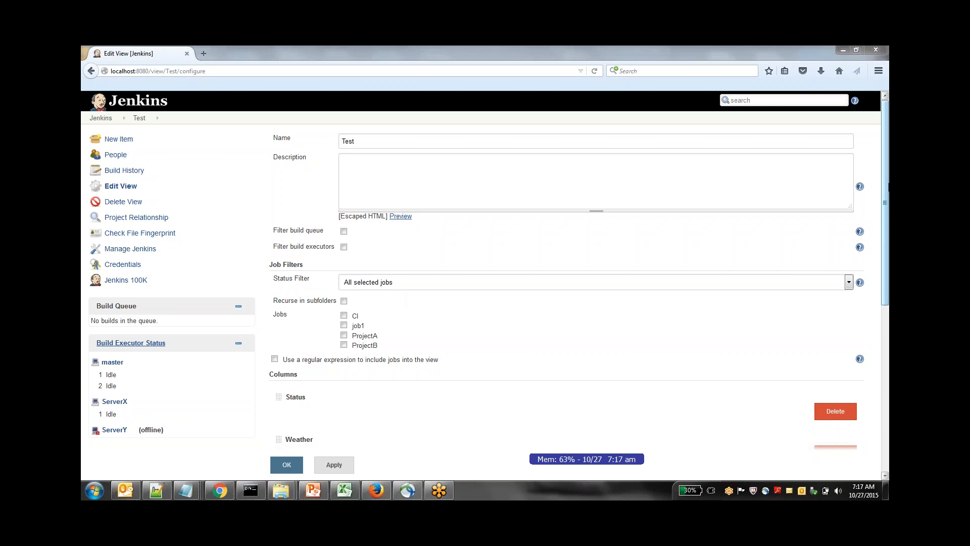
Include the jobs CI and job1 in the Test view, keeping the status filter at All selected jobs
left_click_drag(885, 189, 885, 251)
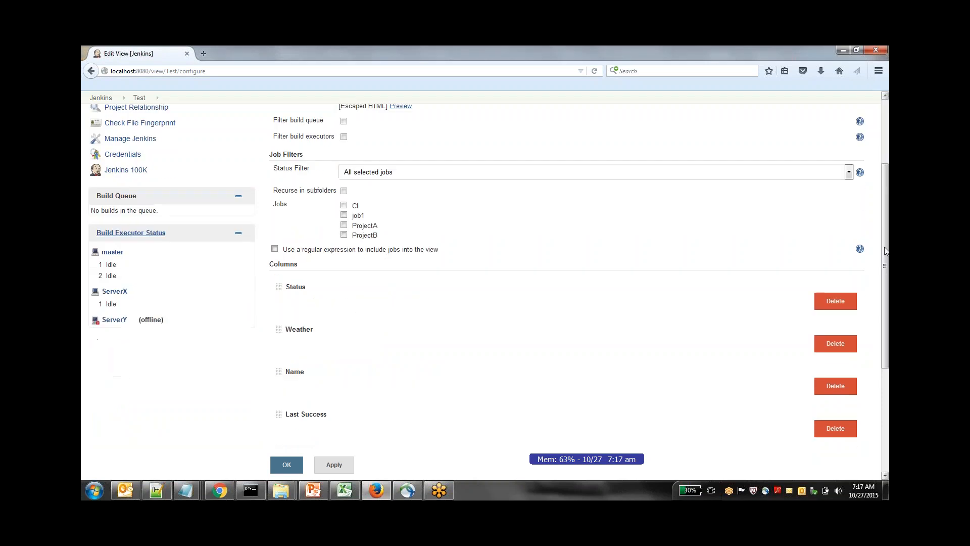
left_click(781, 173)
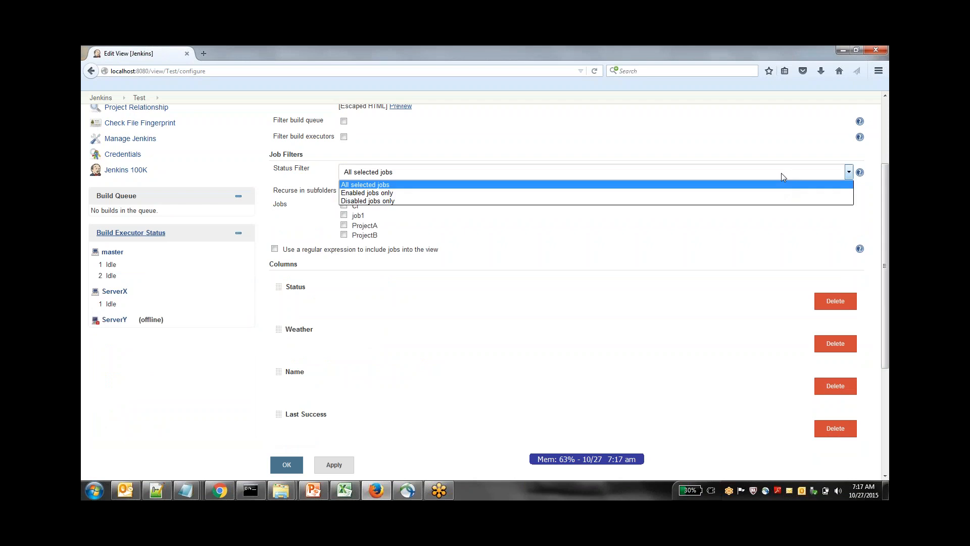
left_click(783, 234)
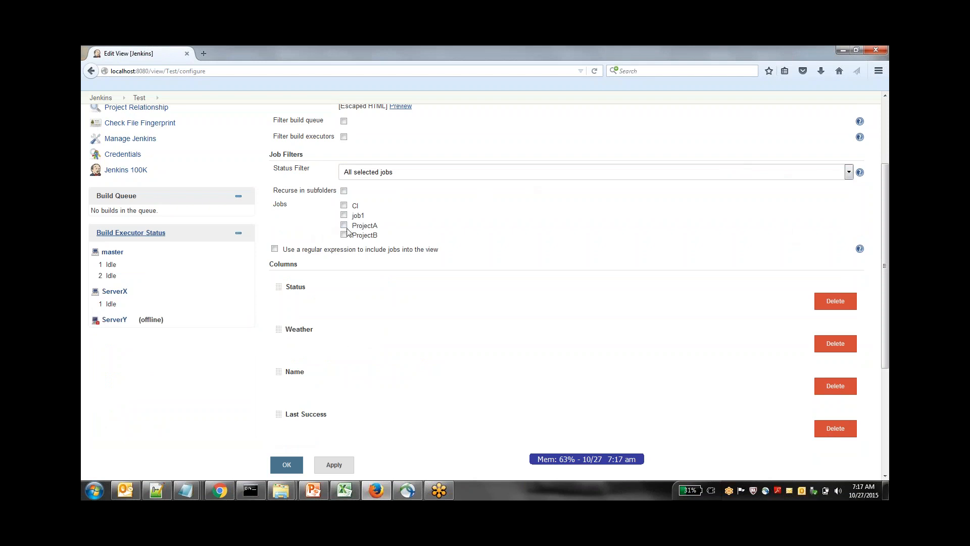
left_click(343, 215)
left_click(344, 205)
left_click(275, 249)
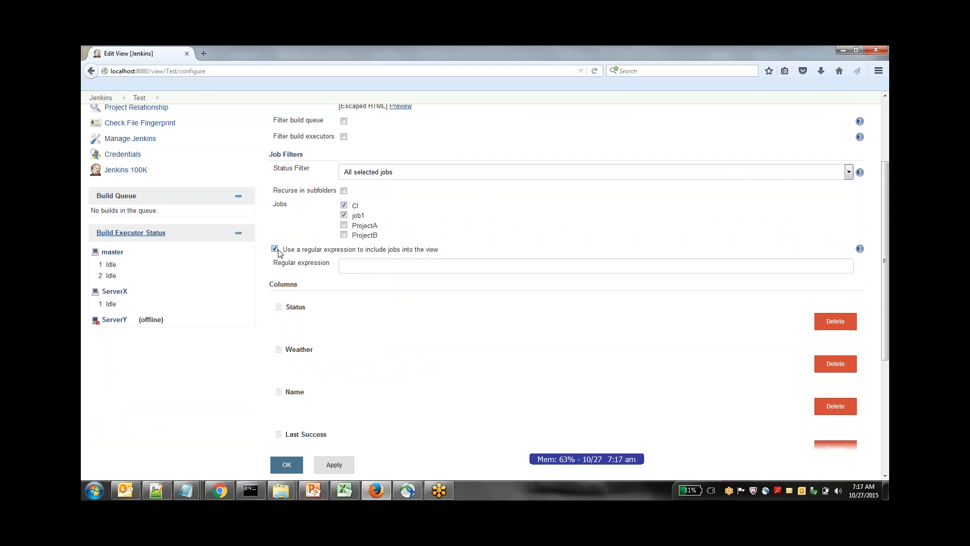
type("Pro*")
left_click(275, 249)
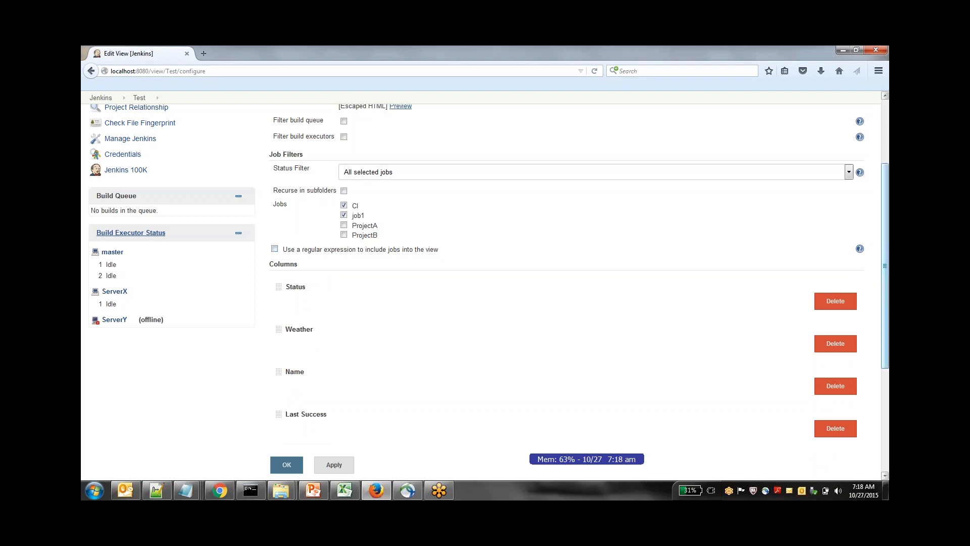
Remove the Weather column from the Test view and save the view configuration
left_click_drag(888, 270, 887, 326)
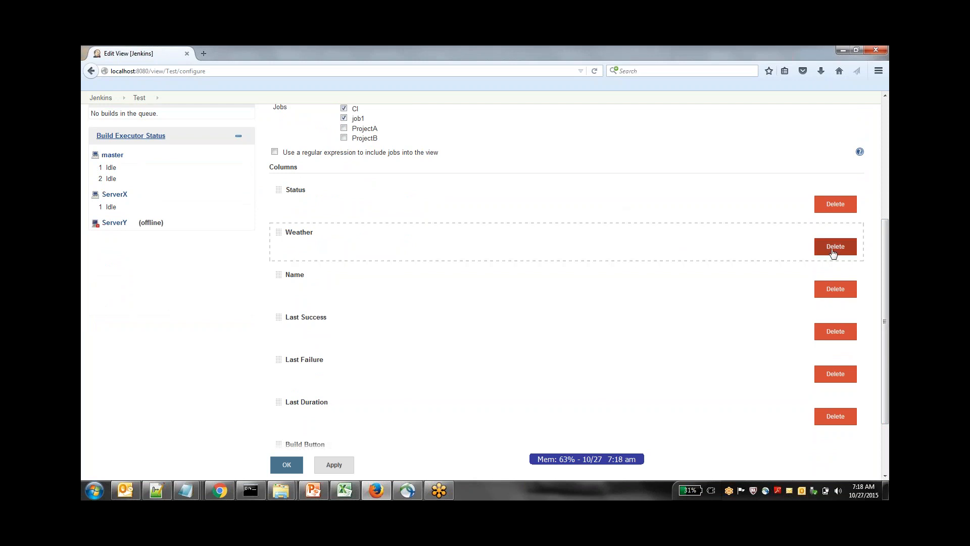
left_click(835, 252)
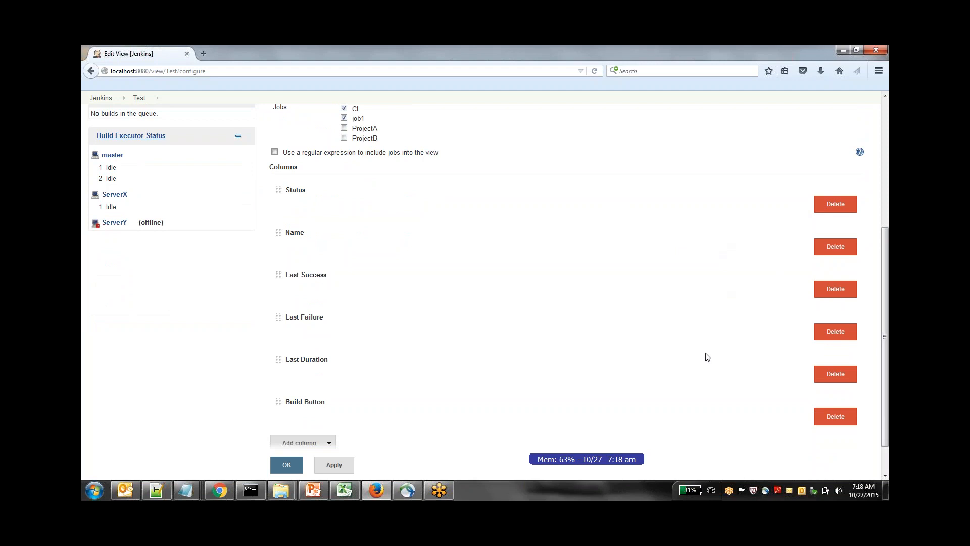
scroll(707, 358, "down", 2)
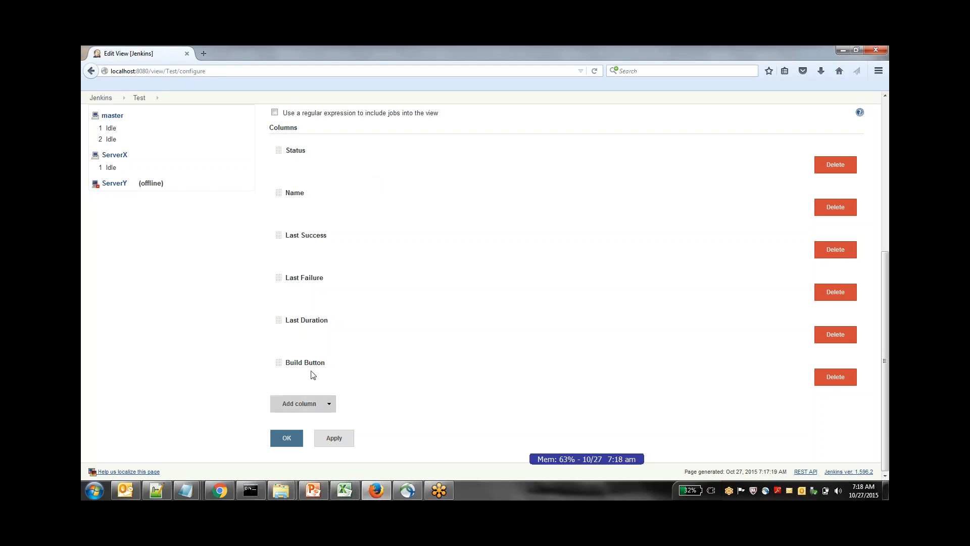
left_click(296, 445)
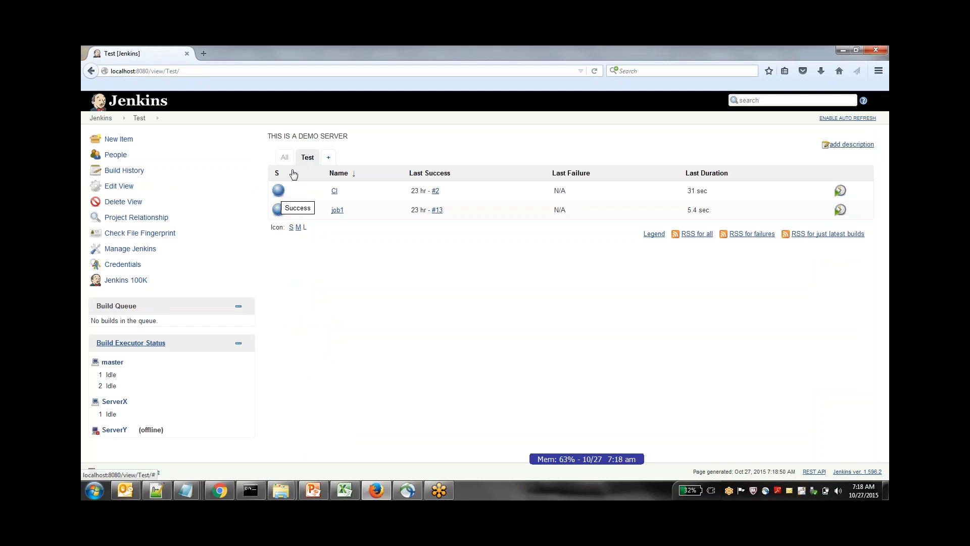
Compare the jobs listed in the All view with those in the Test view, and check the Test view's URL
left_click(286, 160)
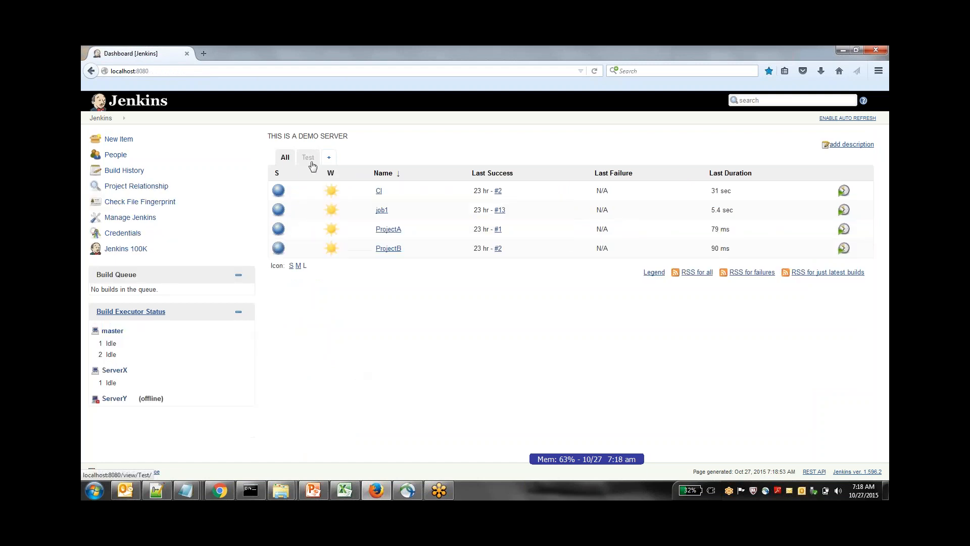
mouse_move(352, 228)
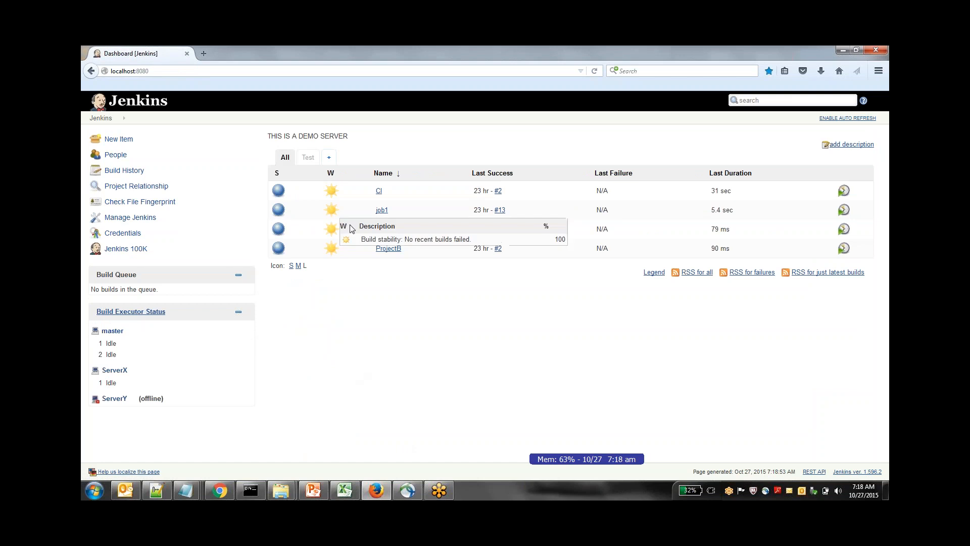
left_click(308, 157)
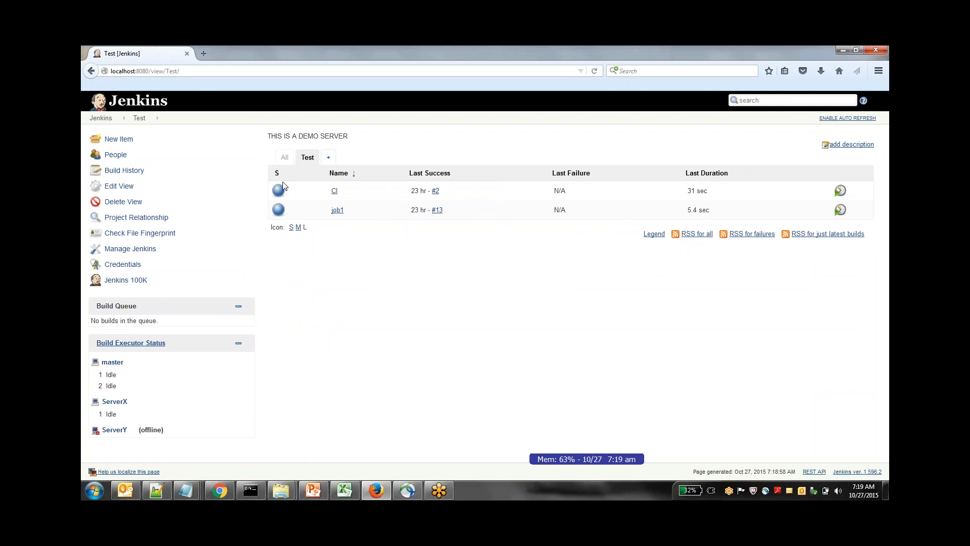
left_click(222, 75)
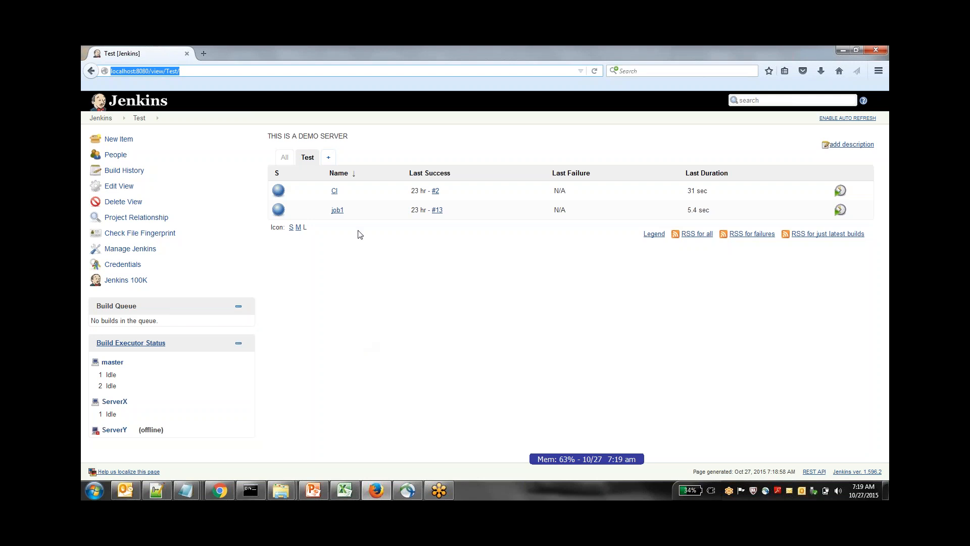
mouse_move(348, 214)
Create a new nested view named productX
left_click(328, 157)
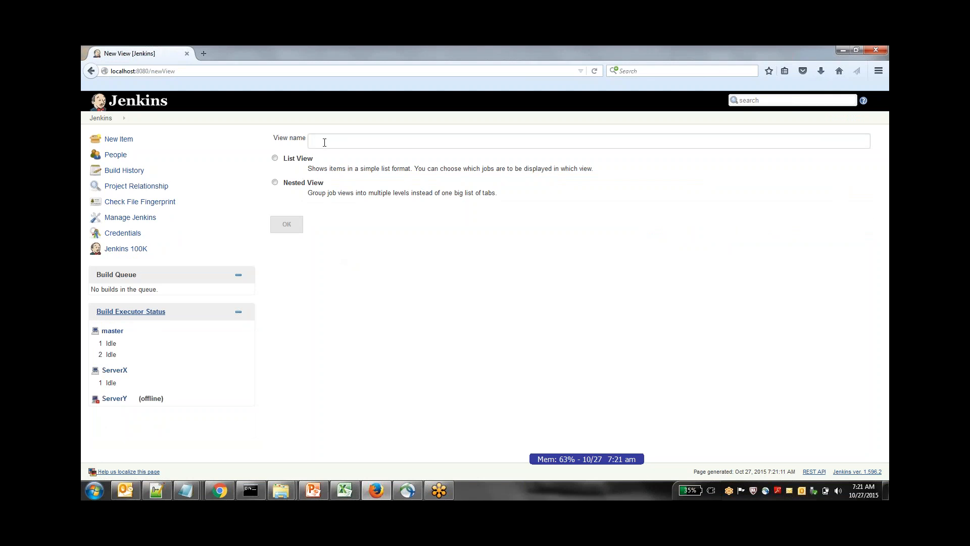
type("productX")
left_click(275, 183)
left_click(294, 230)
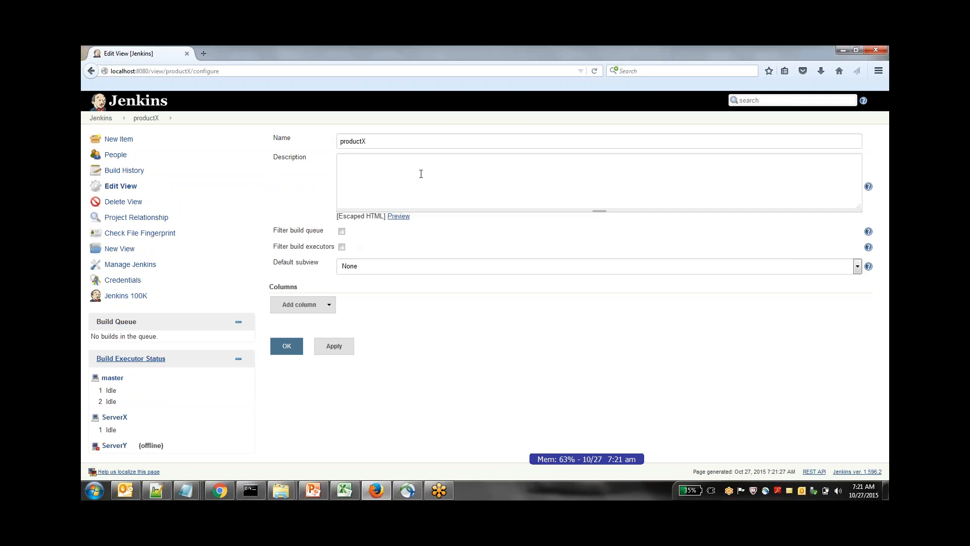
Leave the default subview of productX at None and save the nested view's configuration
left_click(439, 266)
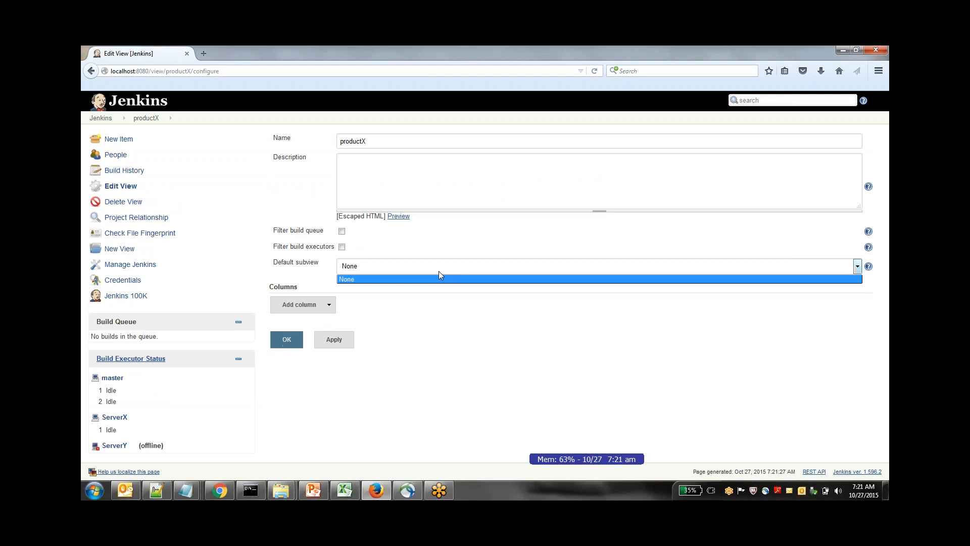
left_click(438, 272)
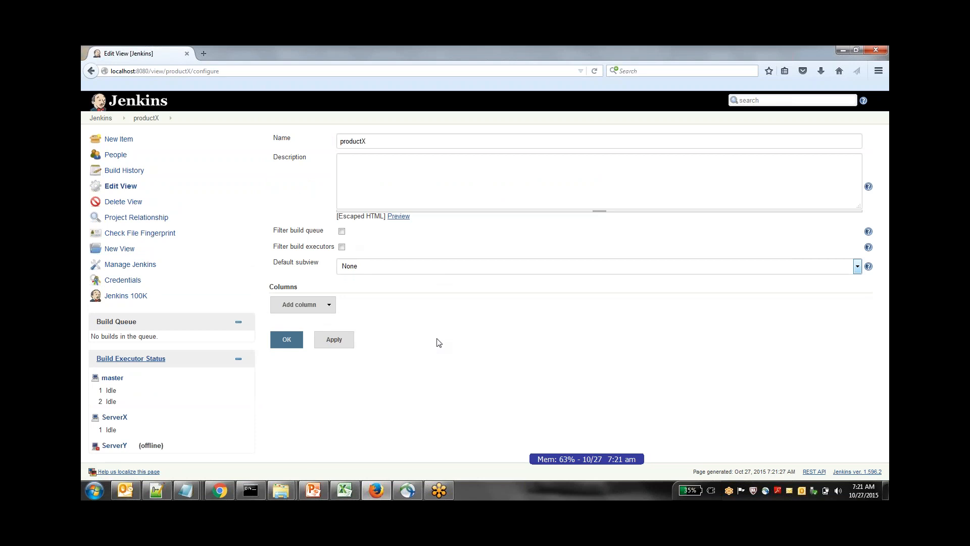
left_click(333, 340)
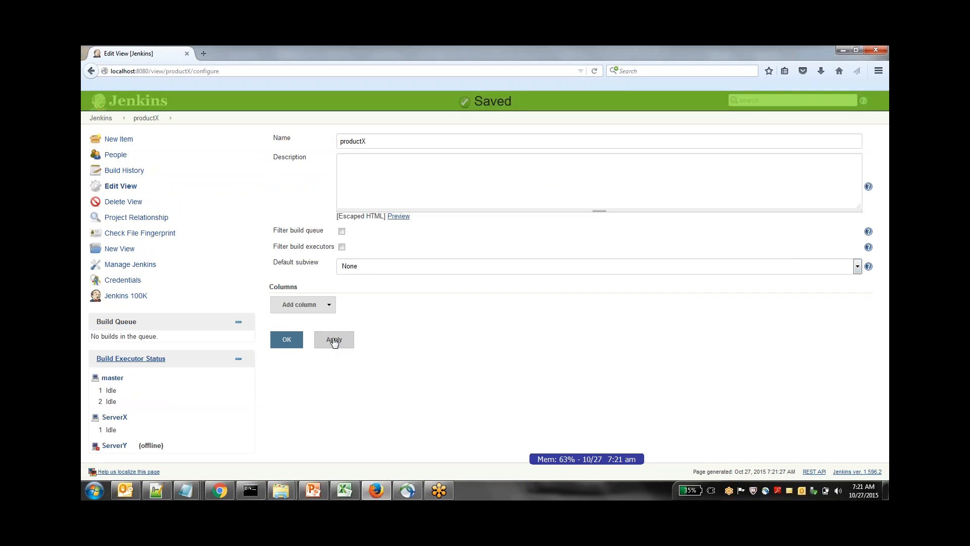
left_click(287, 344)
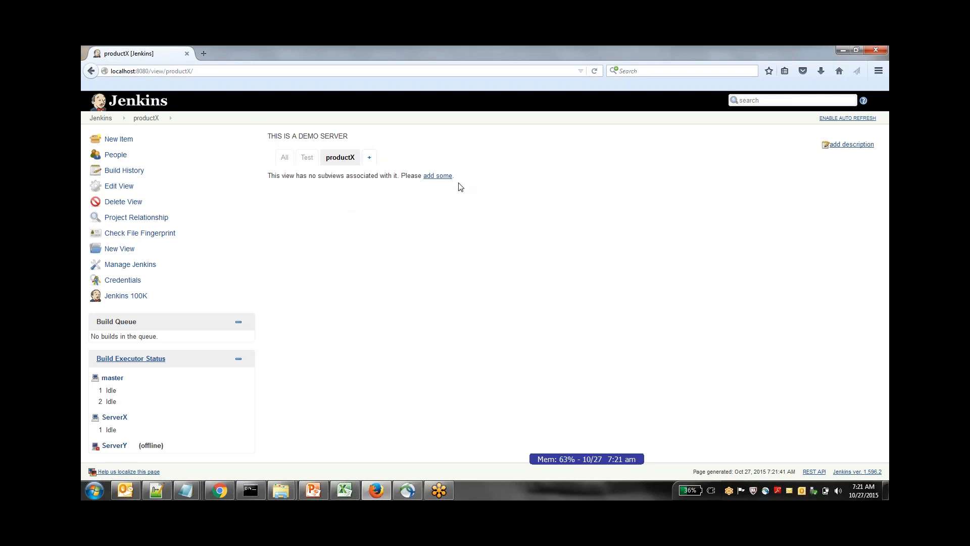
Add a list view named test-jobs as a subview of productX
left_click(442, 178)
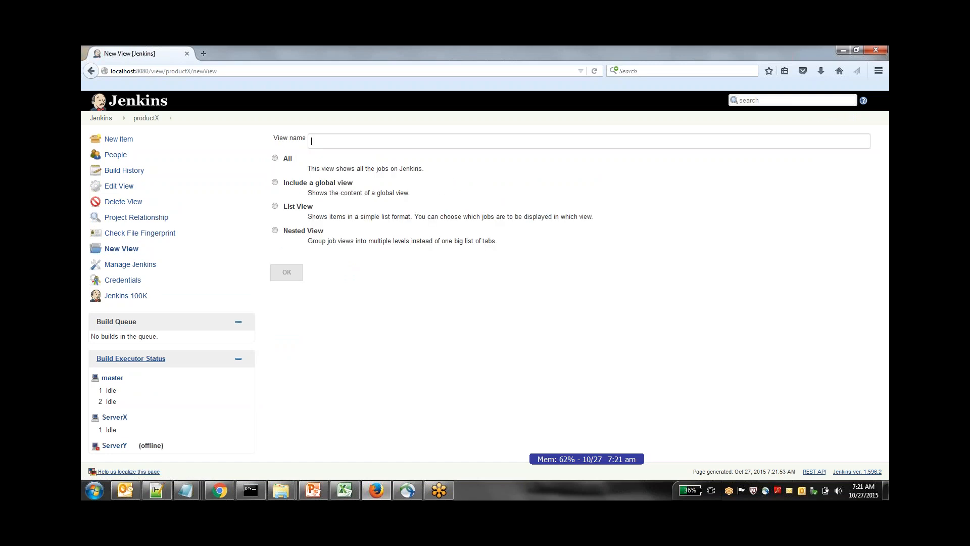
left_click(276, 207)
type("test")
type("-jobs")
left_click(294, 273)
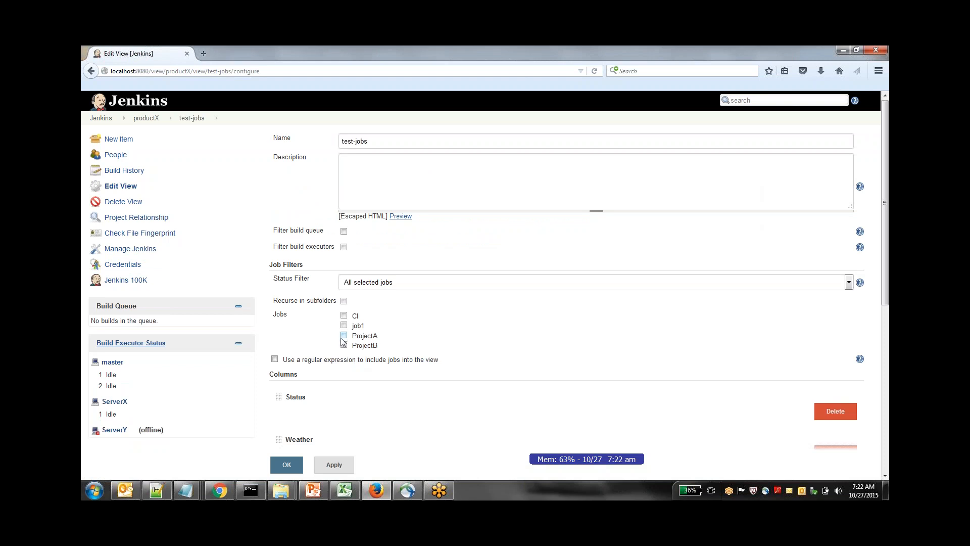
Include ProjectA and ProjectB in the test-jobs view and save it
left_click(343, 335)
left_click(343, 345)
left_click(351, 470)
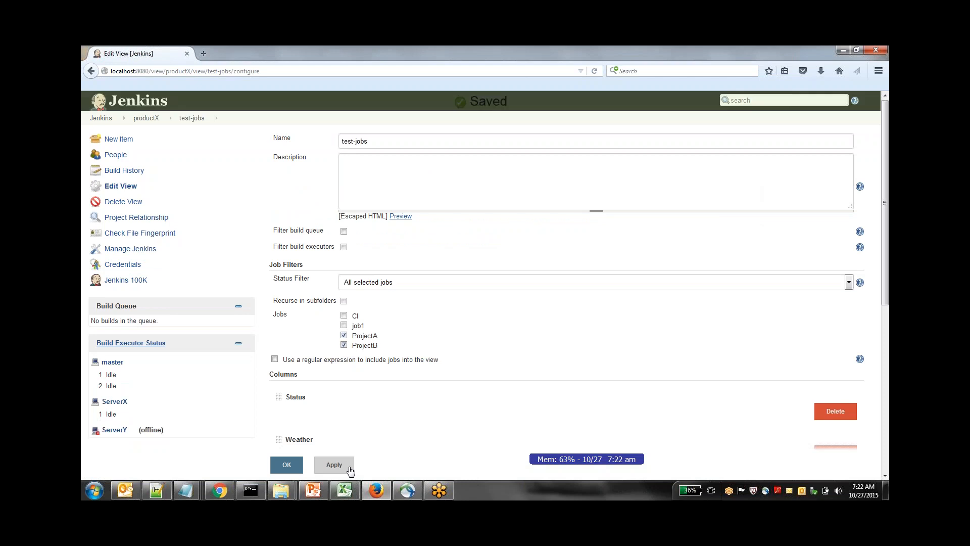
left_click(296, 469)
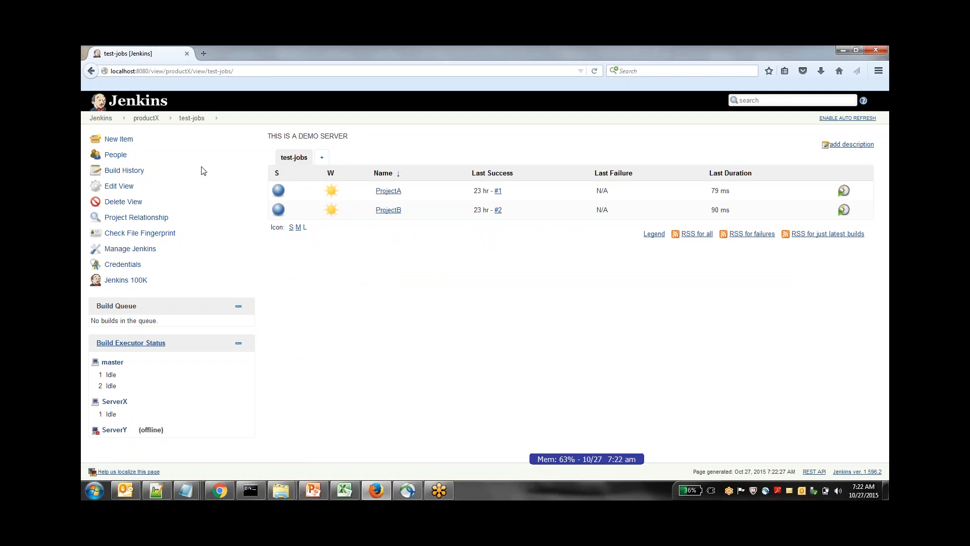
Return to productX and add a second list subview named production
left_click(152, 120)
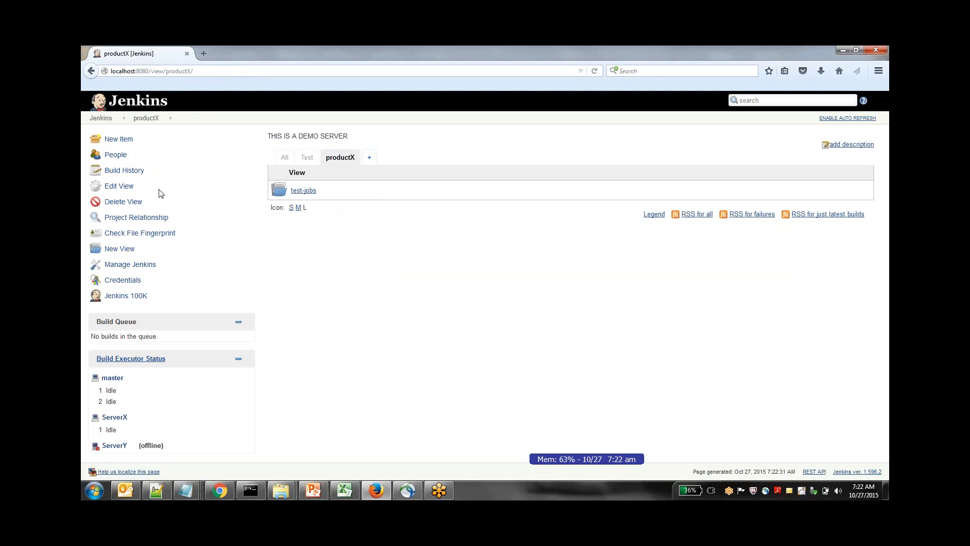
left_click(133, 249)
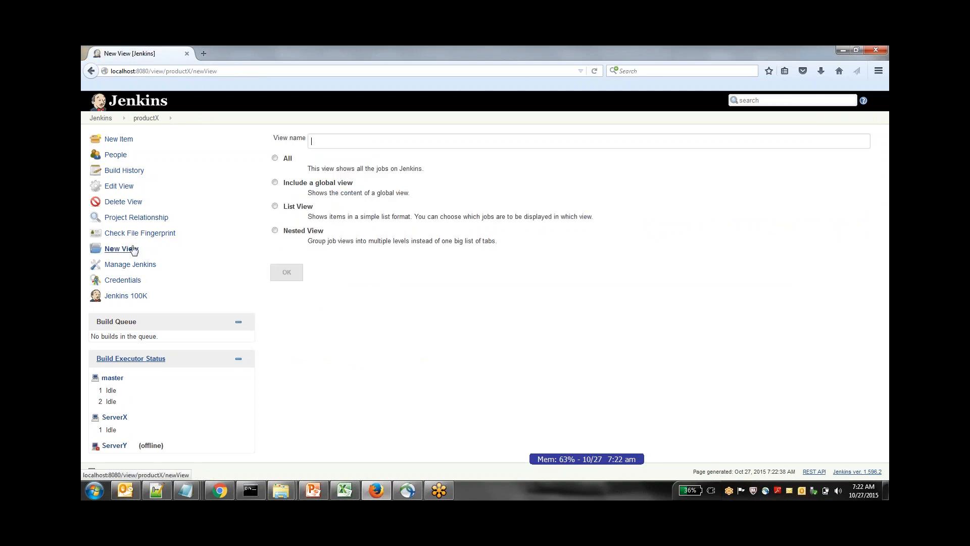
left_click(274, 206)
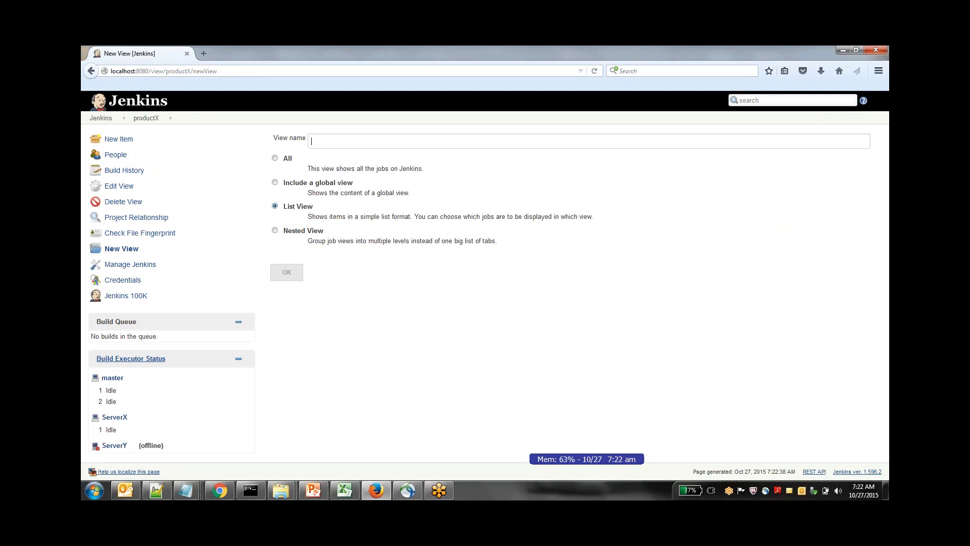
type("production")
left_click(287, 272)
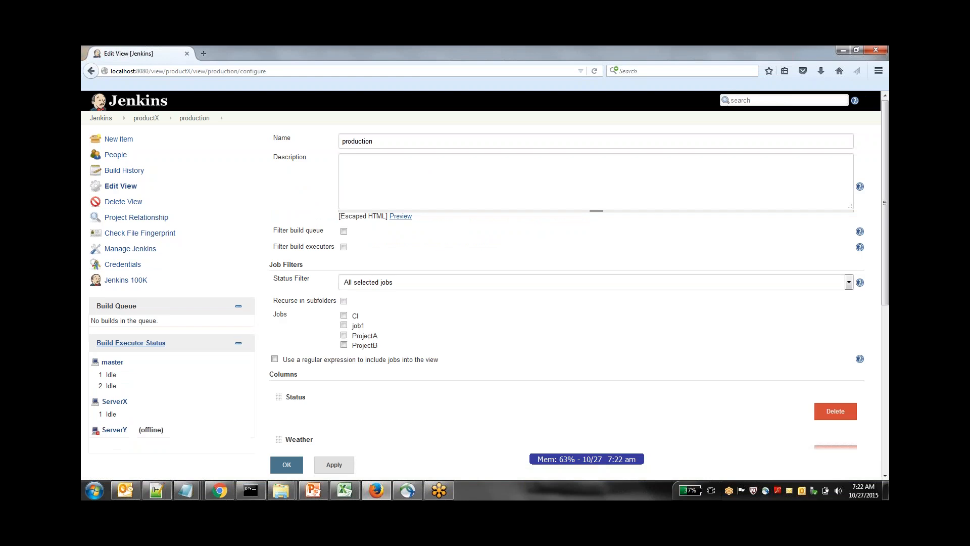
Include the jobs CI and job1 in the production view and save it
left_click(343, 316)
left_click(344, 325)
left_click(334, 464)
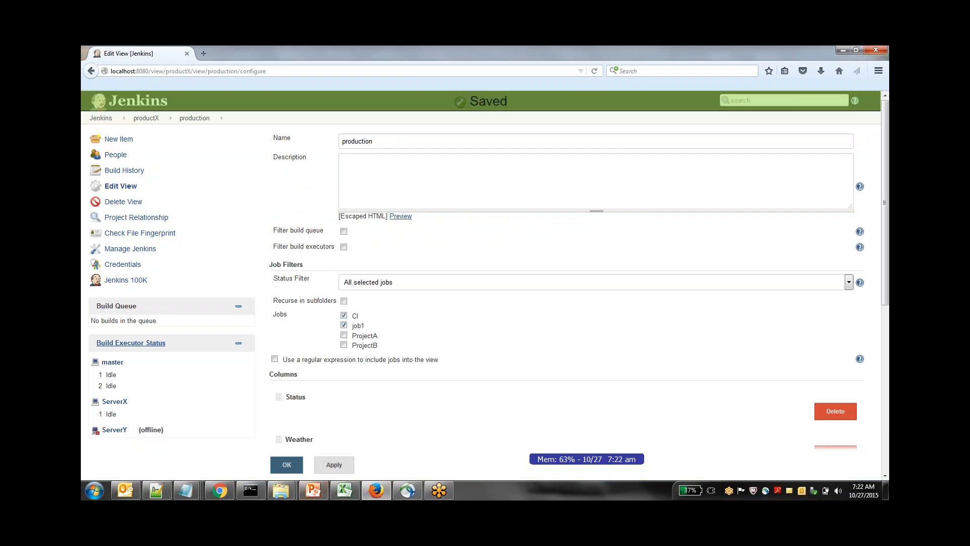
left_click(286, 464)
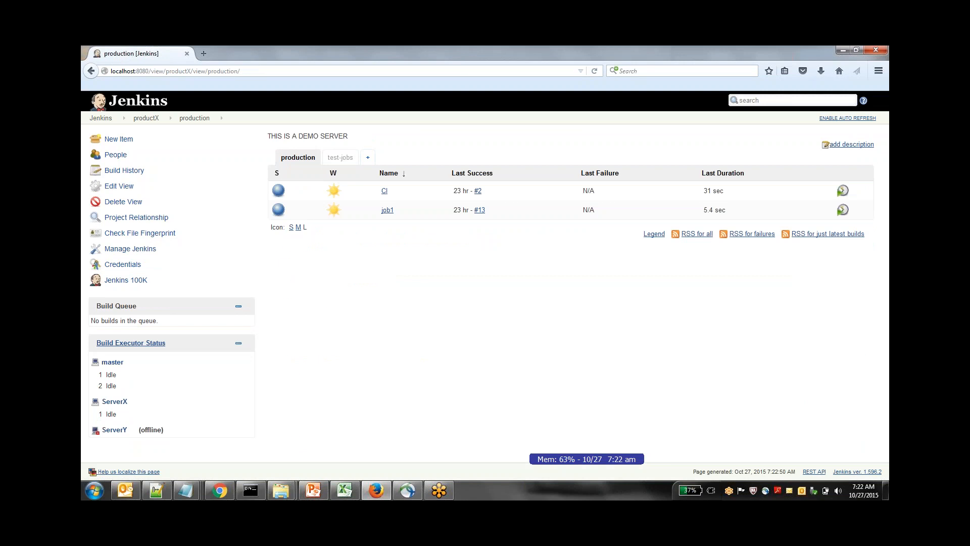
From the dashboard, open productX and examine the jobs in its test-jobs and production subviews
left_click(115, 123)
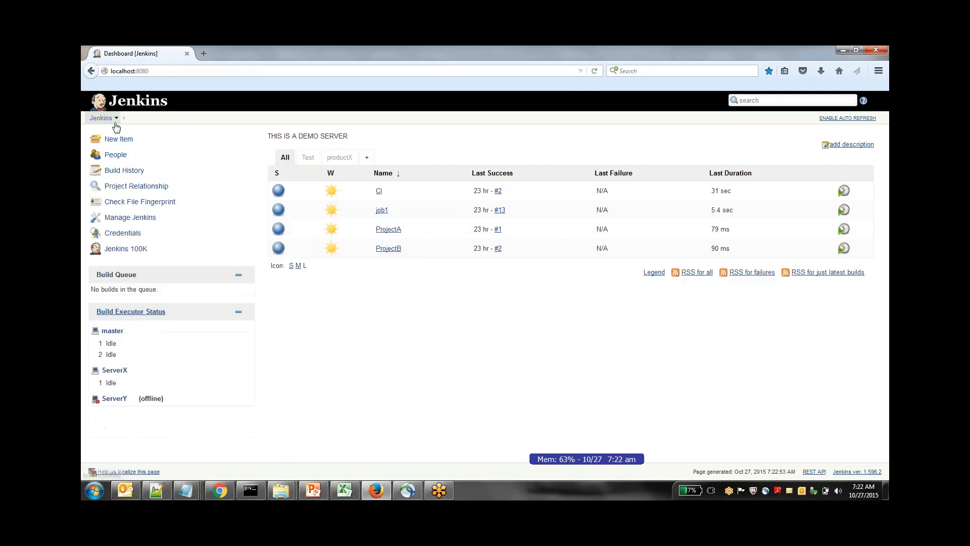
left_click(347, 160)
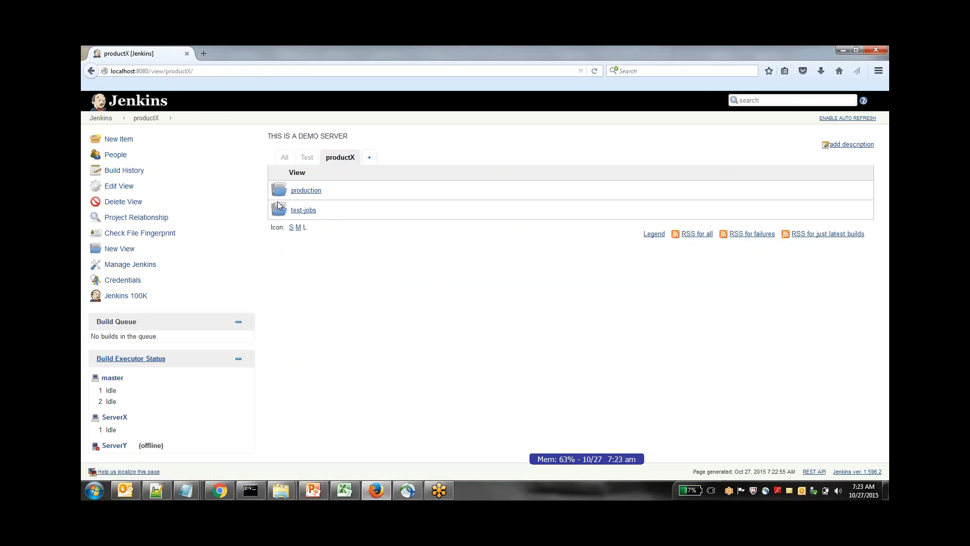
left_click(309, 210)
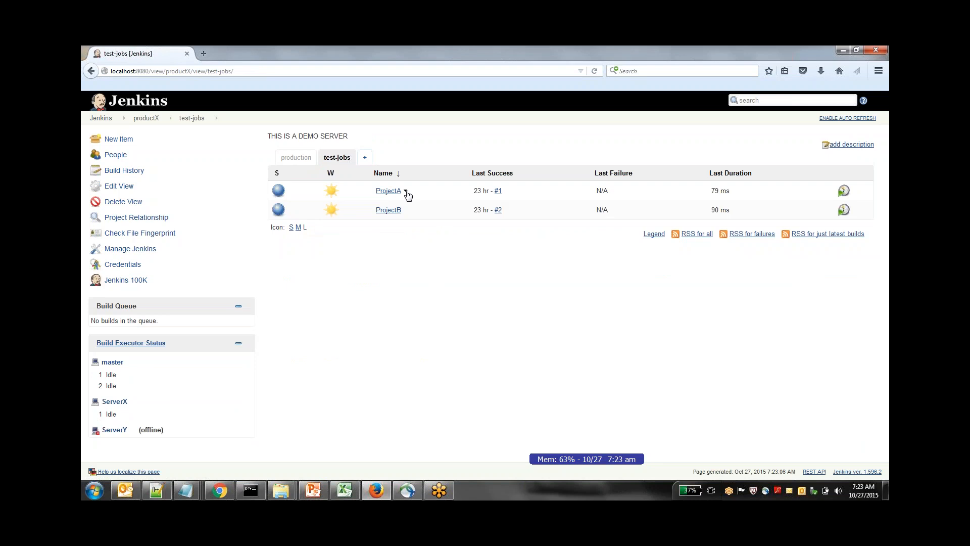
key("alt+Left")
left_click(306, 191)
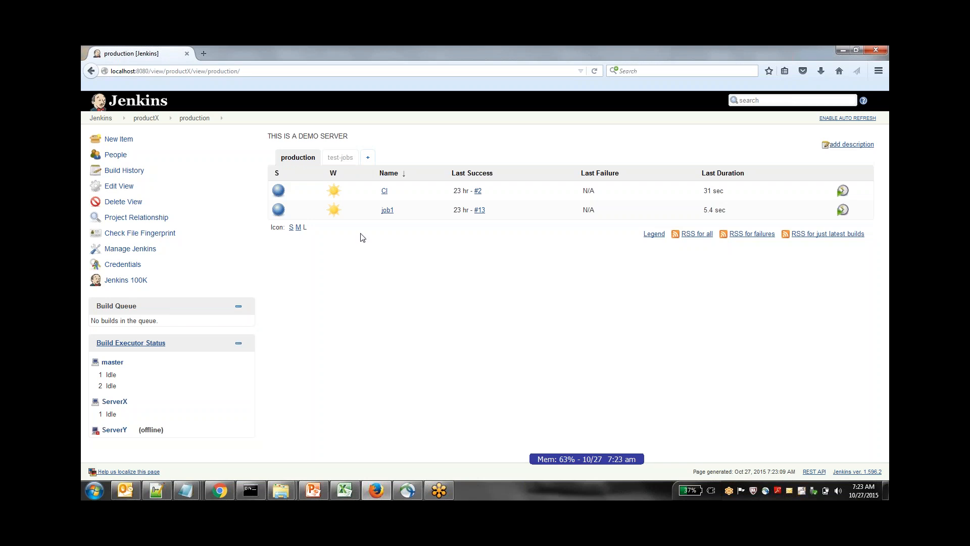
Open the Plugin Manager from the Jenkins management page and show the plugins available for installation
mouse_move(334, 210)
left_click(117, 120)
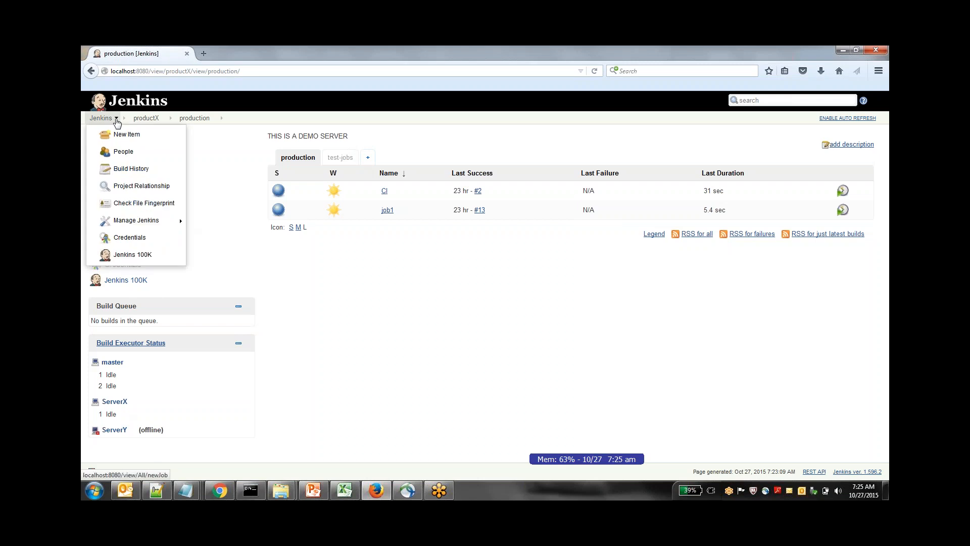
mouse_move(155, 224)
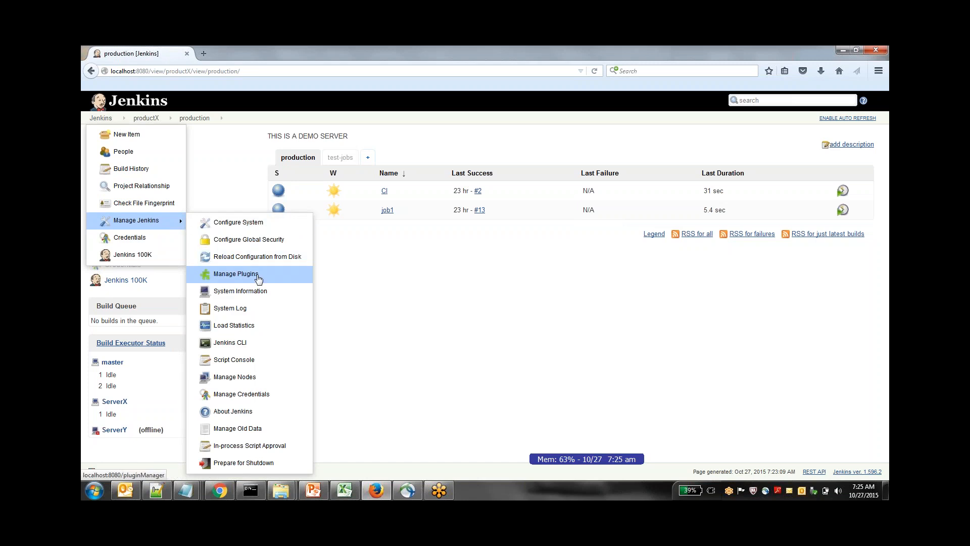
left_click(153, 225)
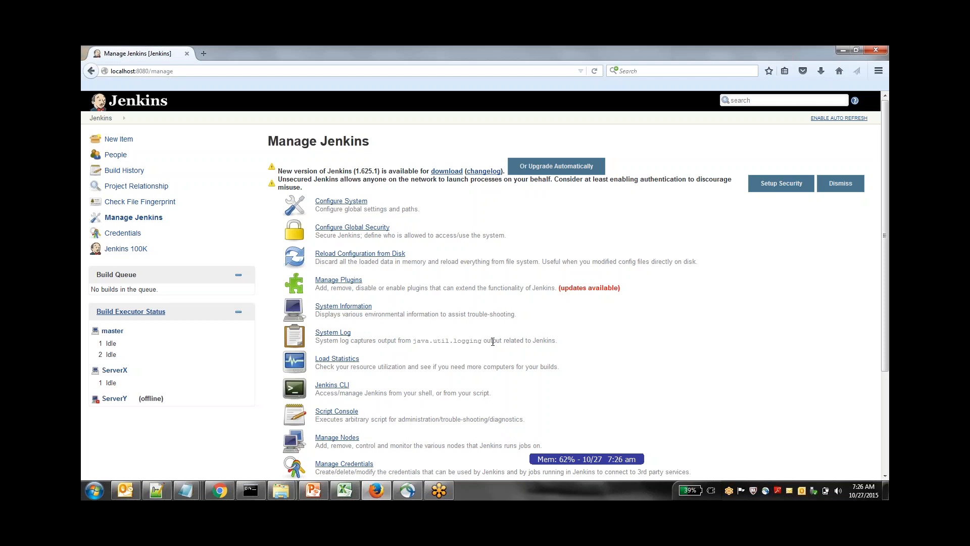
left_click(353, 280)
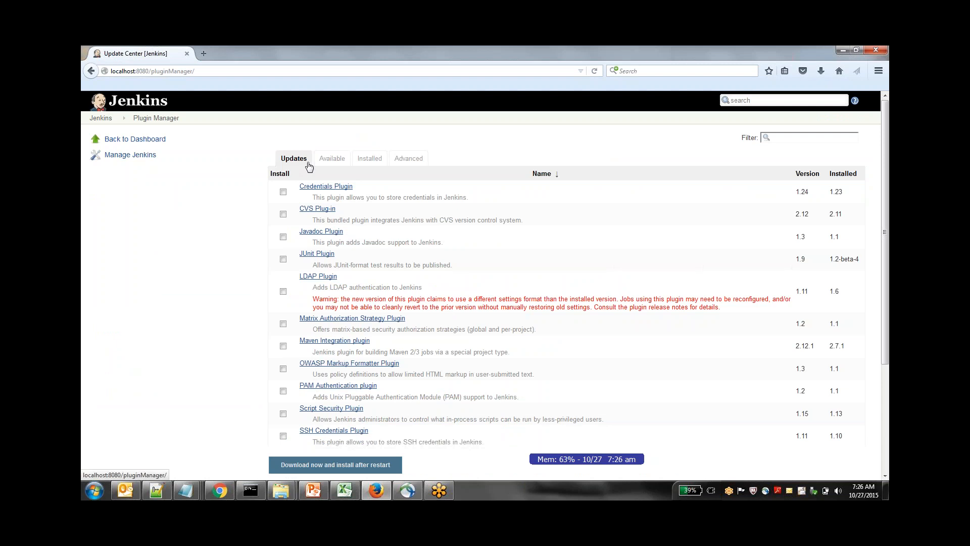
left_click(332, 157)
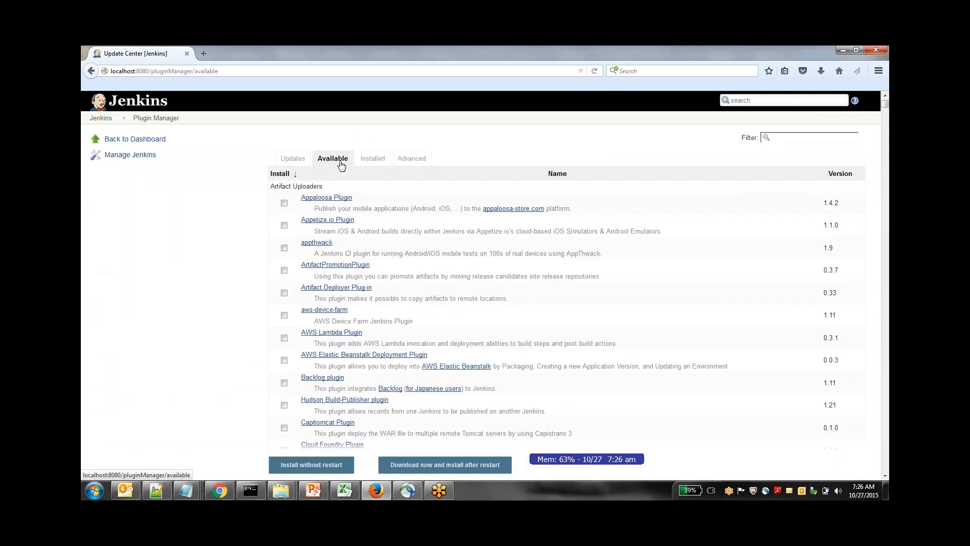
Examine the full list of installed plugins, including their versions and the downgrade and uninstall options
left_click(382, 161)
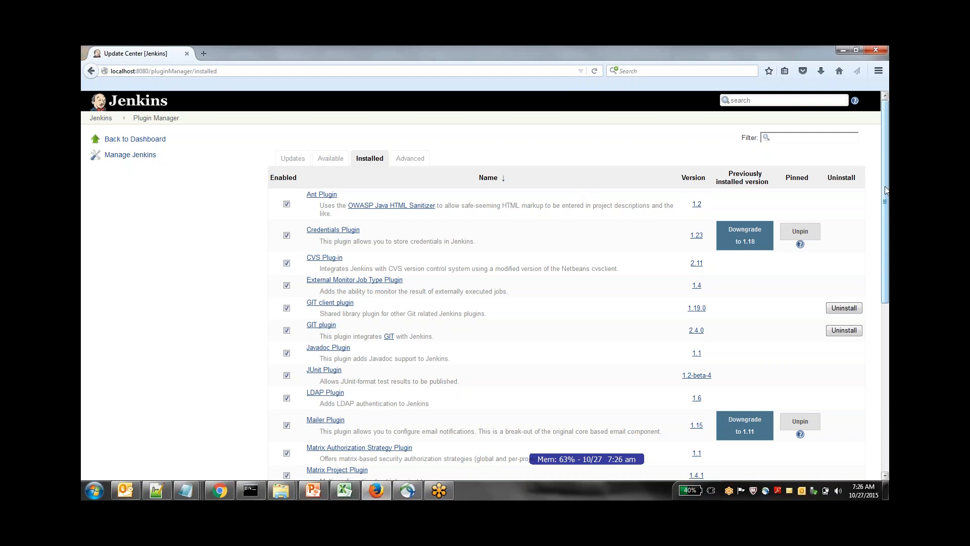
scroll(884, 202, "down", 3)
scroll(366, 302, "up", 3)
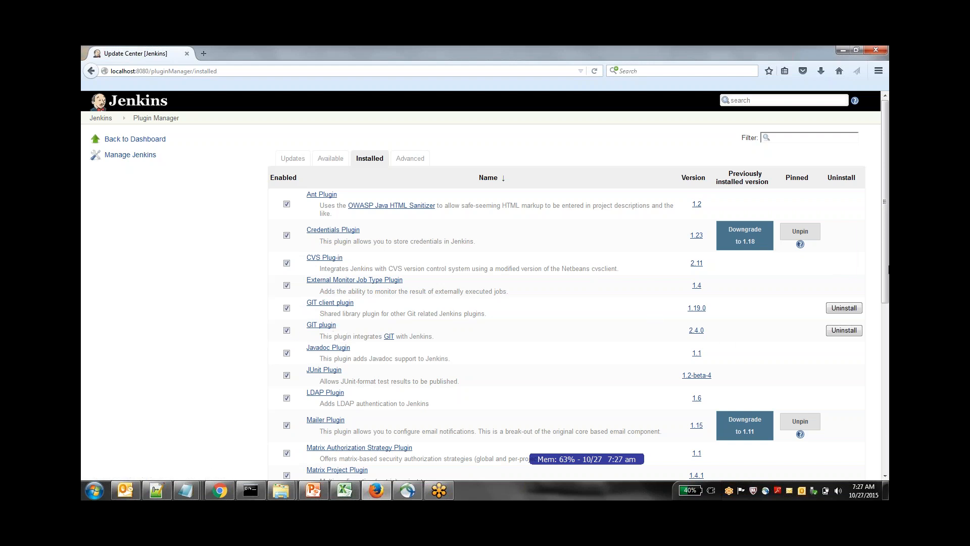
scroll(885, 303, "down", 3)
left_click_drag(887, 306, 888, 324)
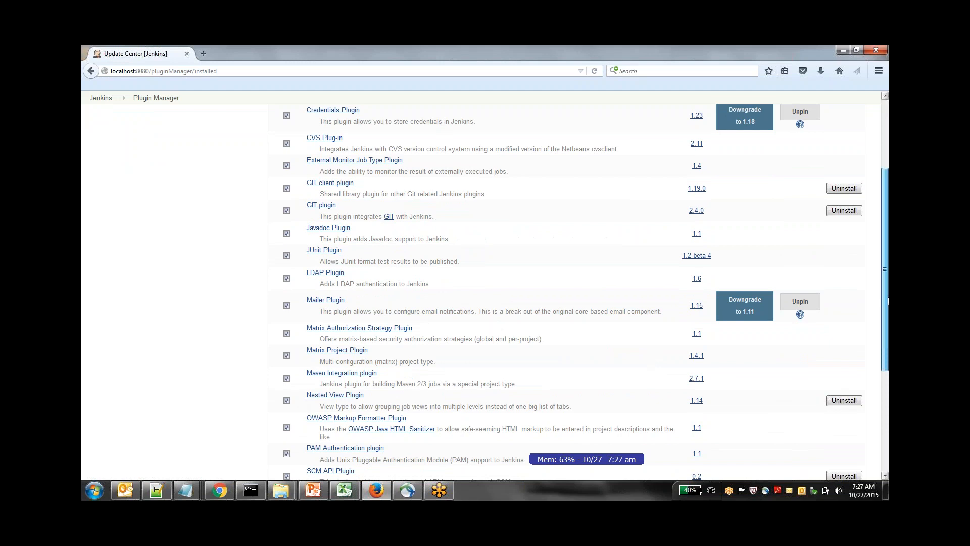
left_click_drag(888, 301, 887, 345)
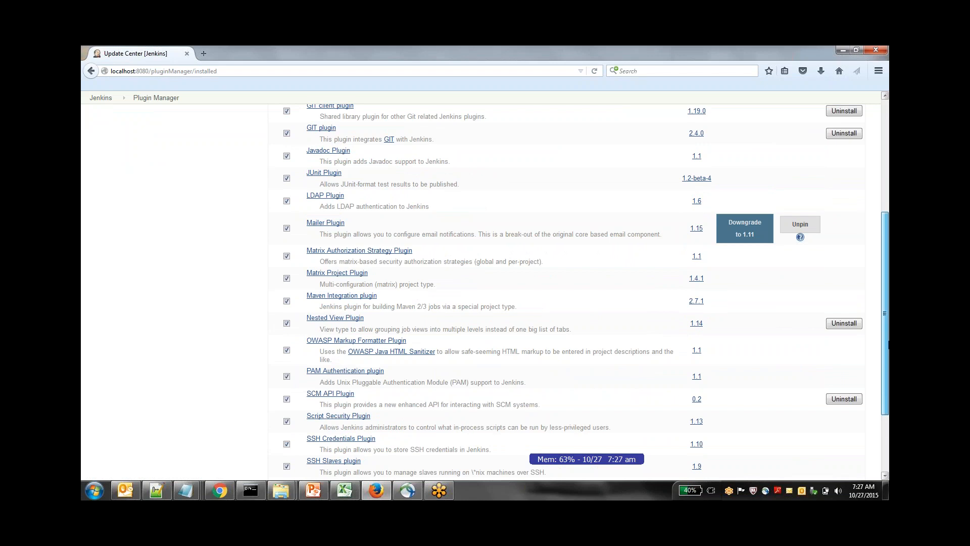
left_click_drag(887, 345, 887, 402)
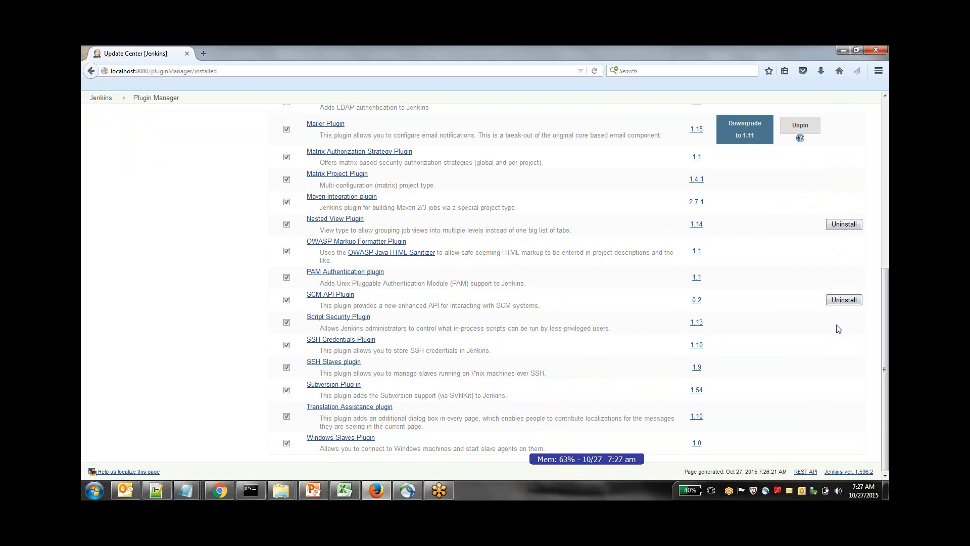
left_click_drag(888, 416, 888, 167)
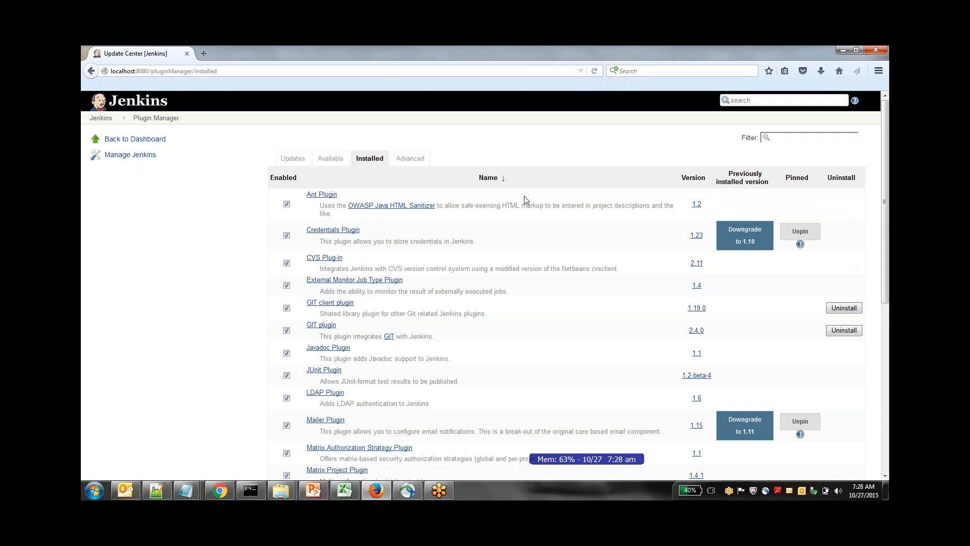
Return to the available plugins and browse the categories from Artifact Uploaders through Build Reports
left_click(330, 159)
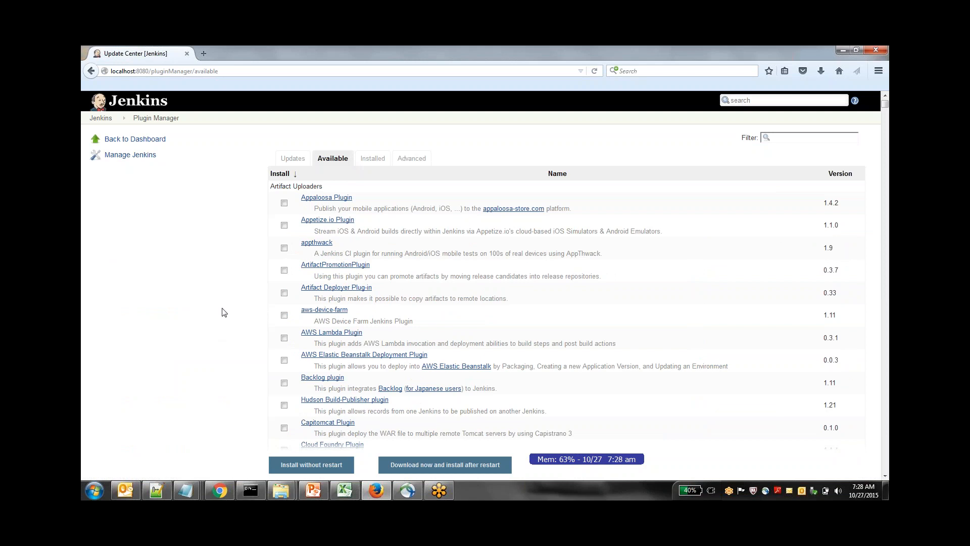
scroll(224, 312, "down", 20)
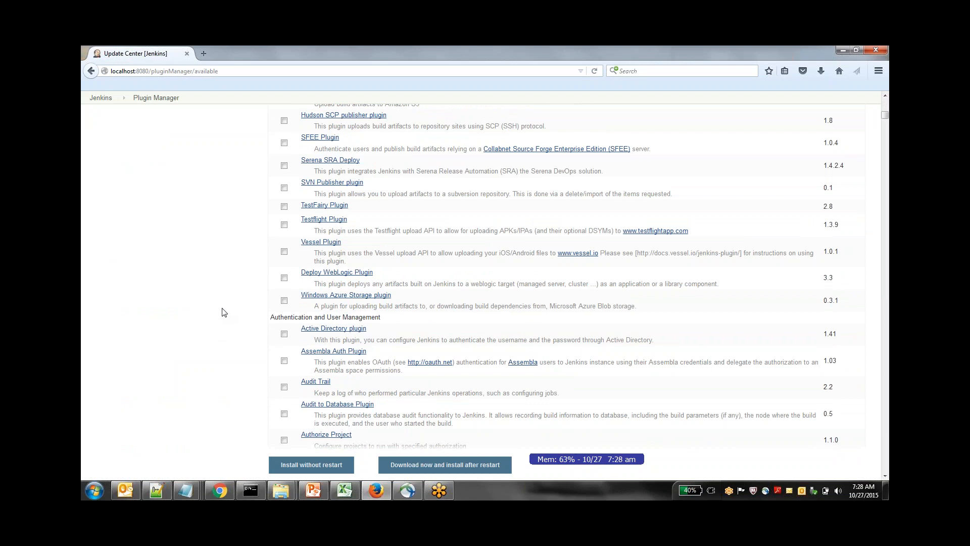
scroll(224, 312, "down", 8)
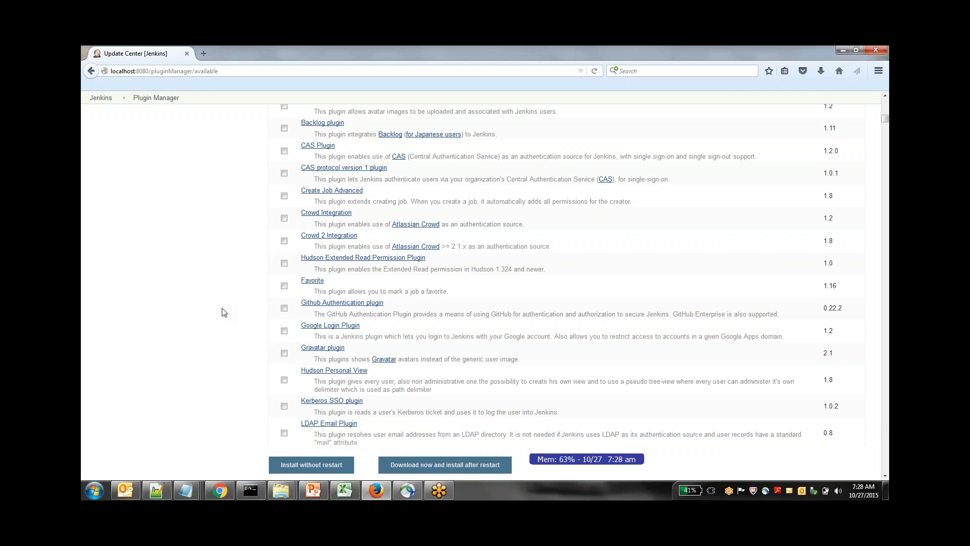
scroll(224, 312, "down", 10)
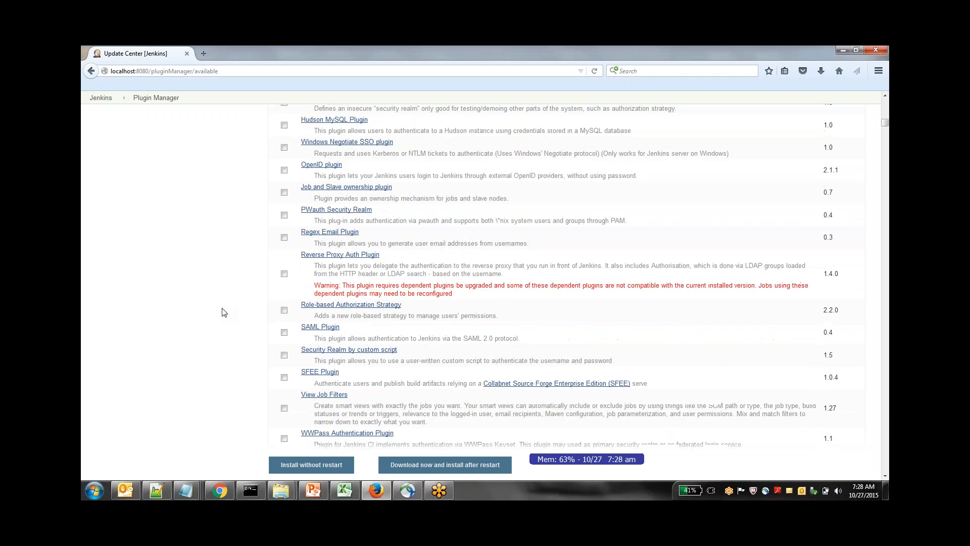
scroll(223, 312, "down", 10)
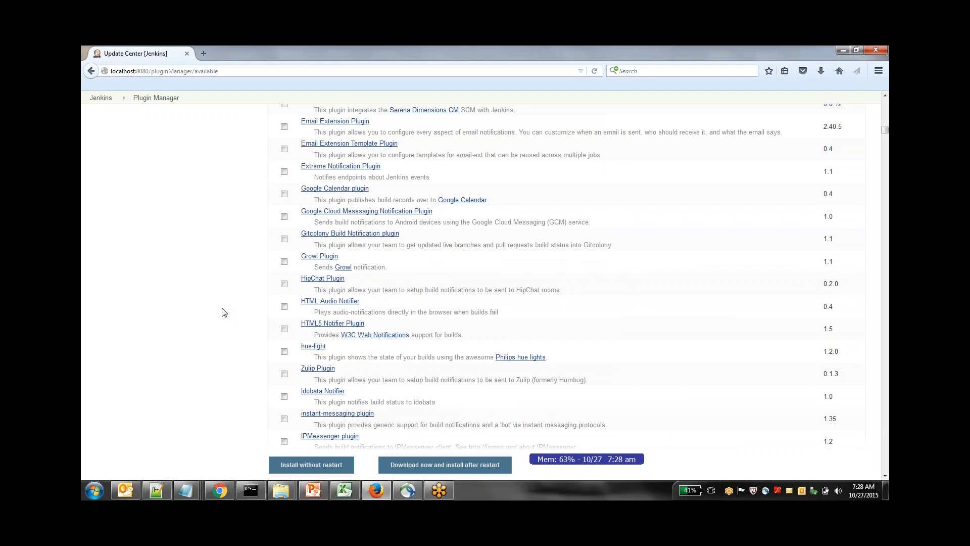
scroll(224, 312, "down", 10)
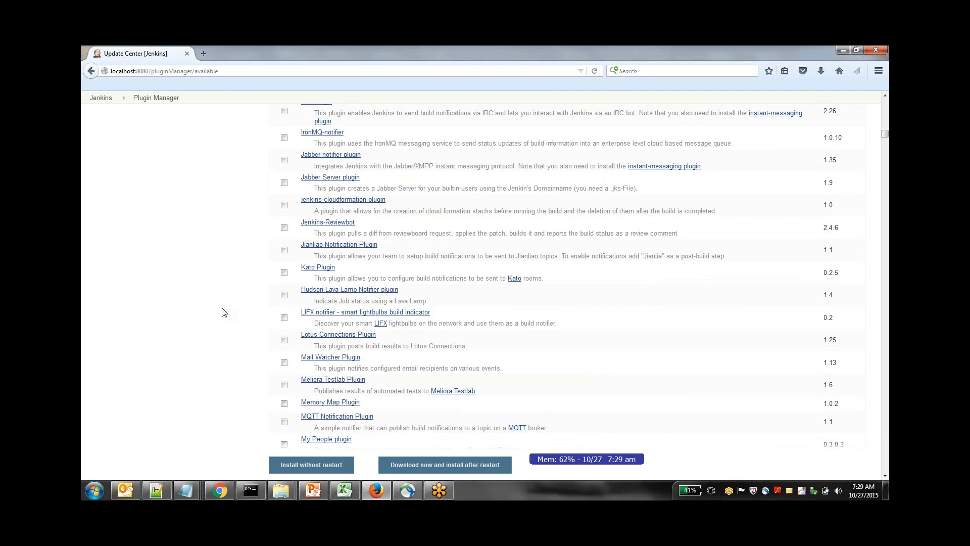
scroll(224, 312, "down", 10)
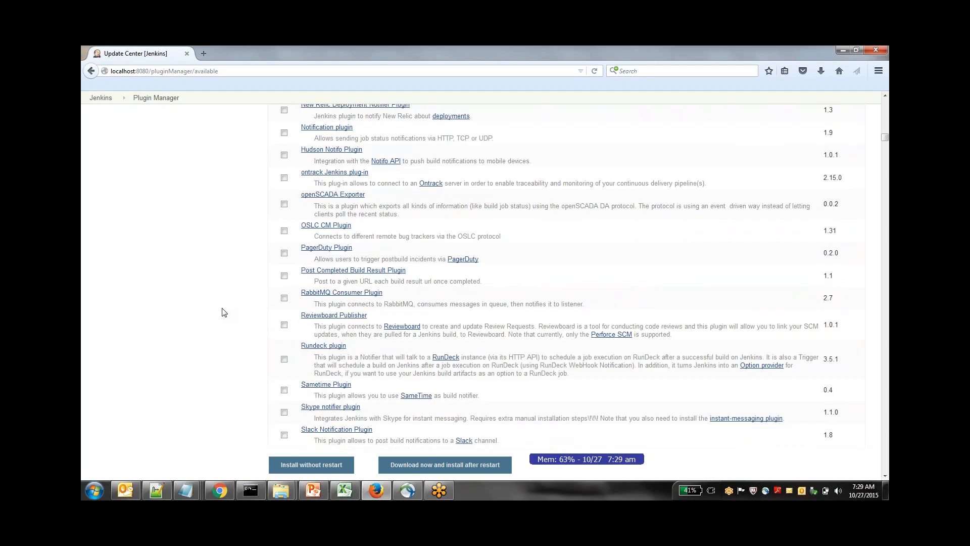
scroll(224, 312, "down", 15)
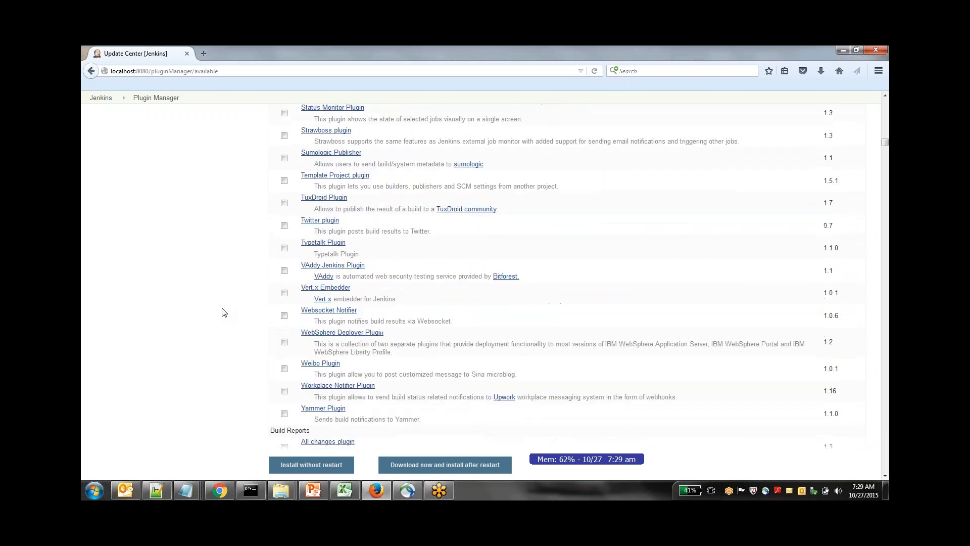
scroll(225, 312, "down", 10)
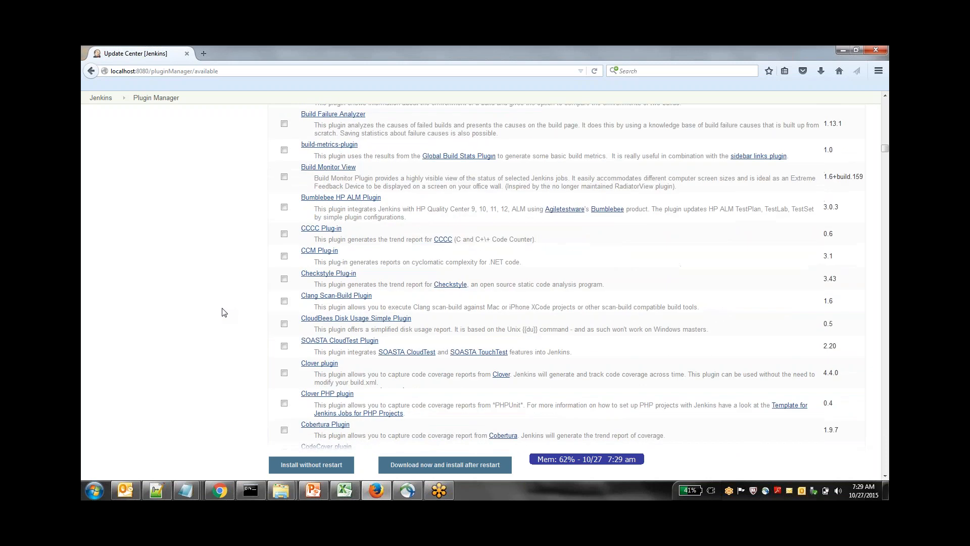
scroll(224, 312, "down", 10)
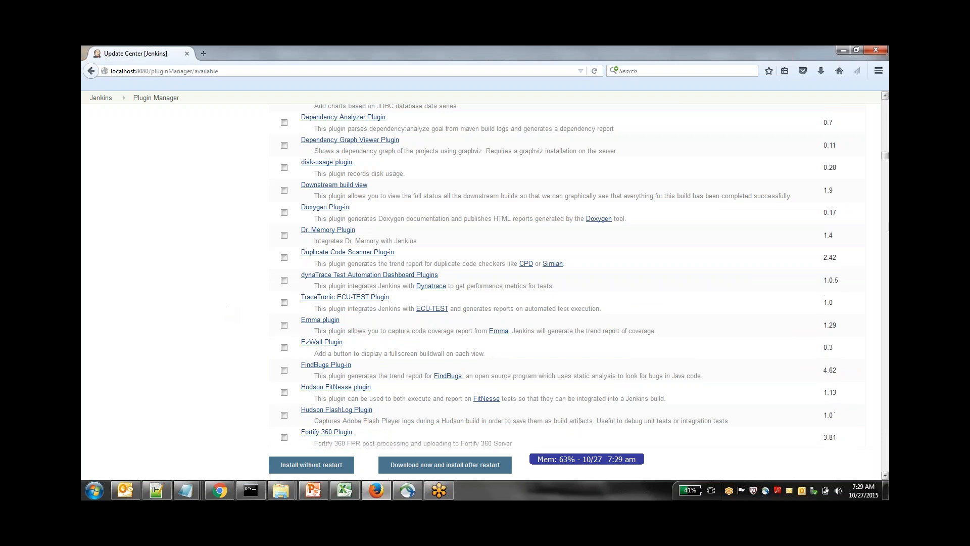
left_click_drag(887, 157, 887, 101)
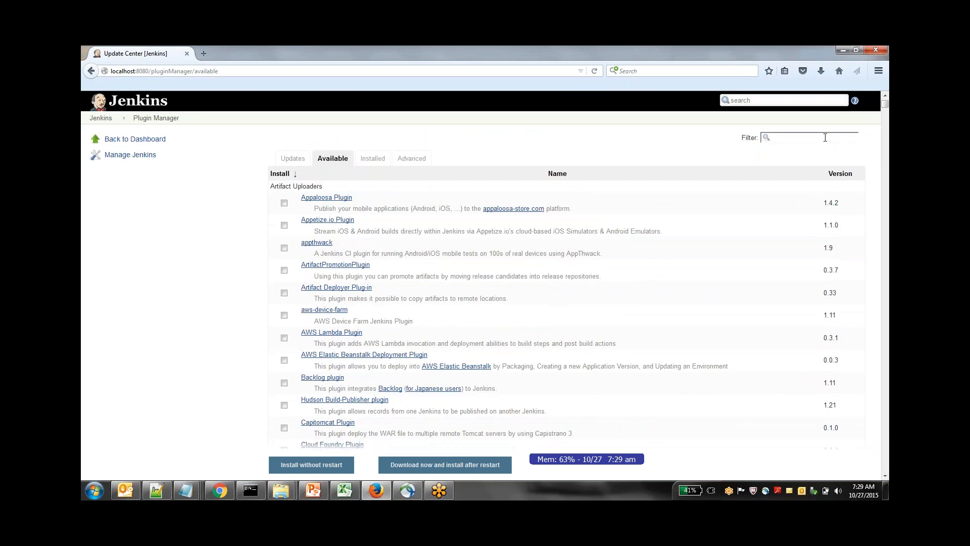
Filter the available plugins by "git" and look through the matching entries
type("git")
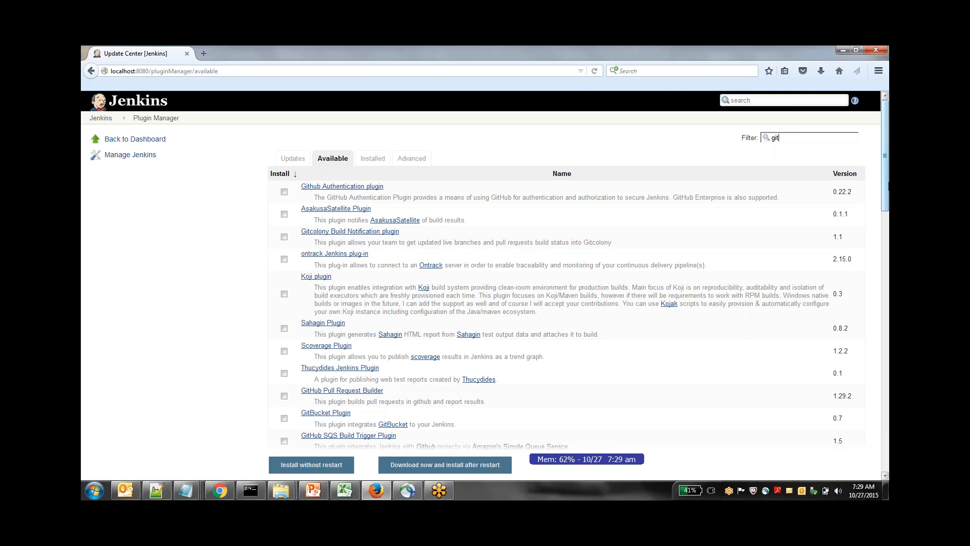
left_click_drag(888, 183, 887, 251)
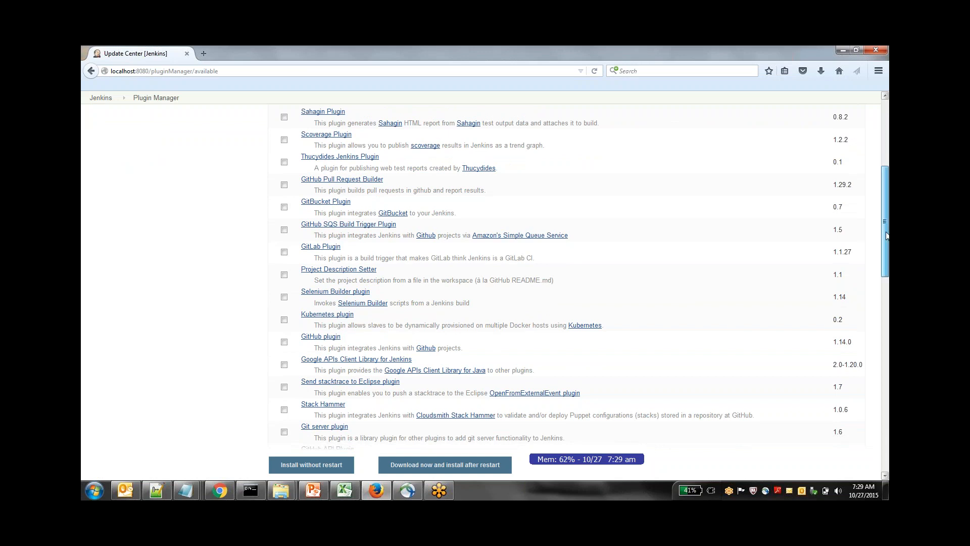
left_click_drag(887, 235, 888, 150)
Filter the available plugins by "gree", select Green Balls, and download it for installation after restart
double_click(770, 139)
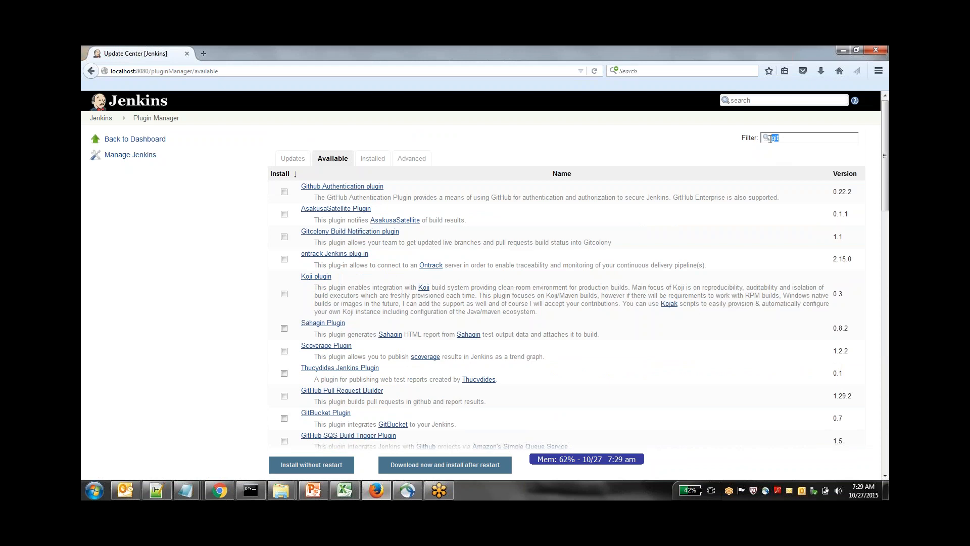
type("gree")
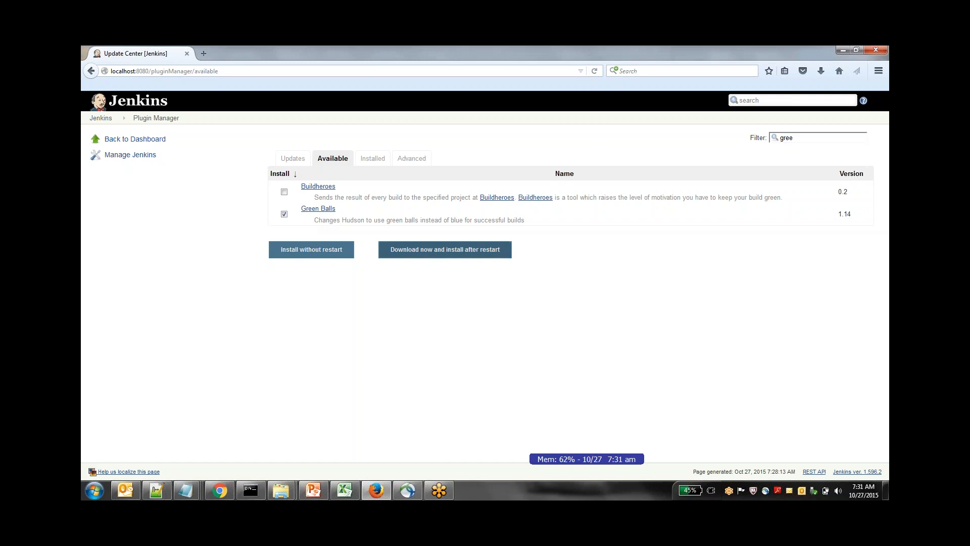
left_click(447, 250)
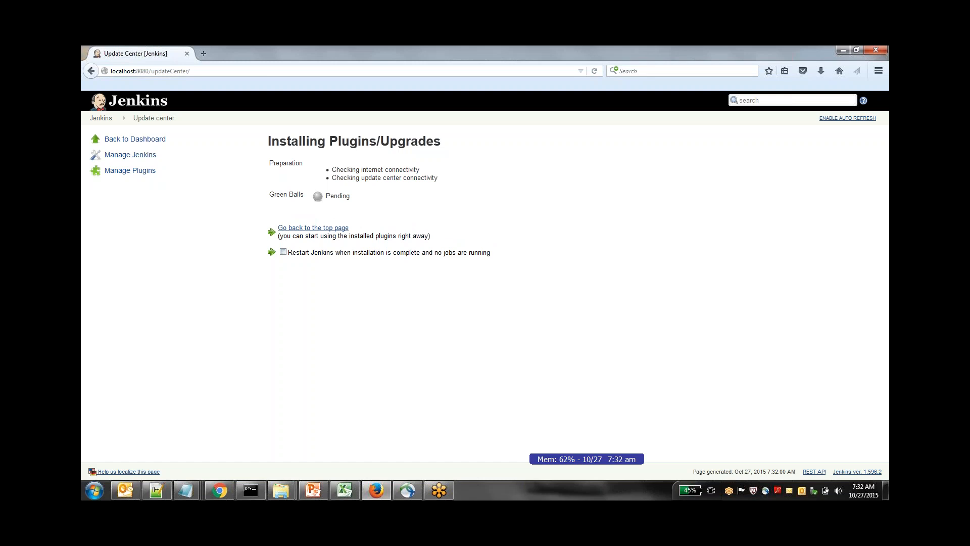
Open the Plugin Manager in a second browser tab and switch to it
left_click(119, 123)
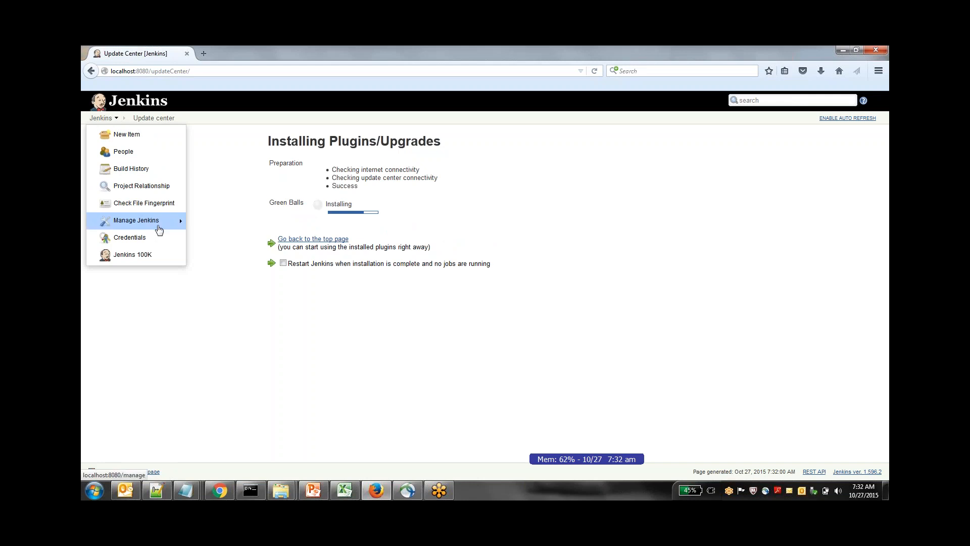
mouse_move(183, 223)
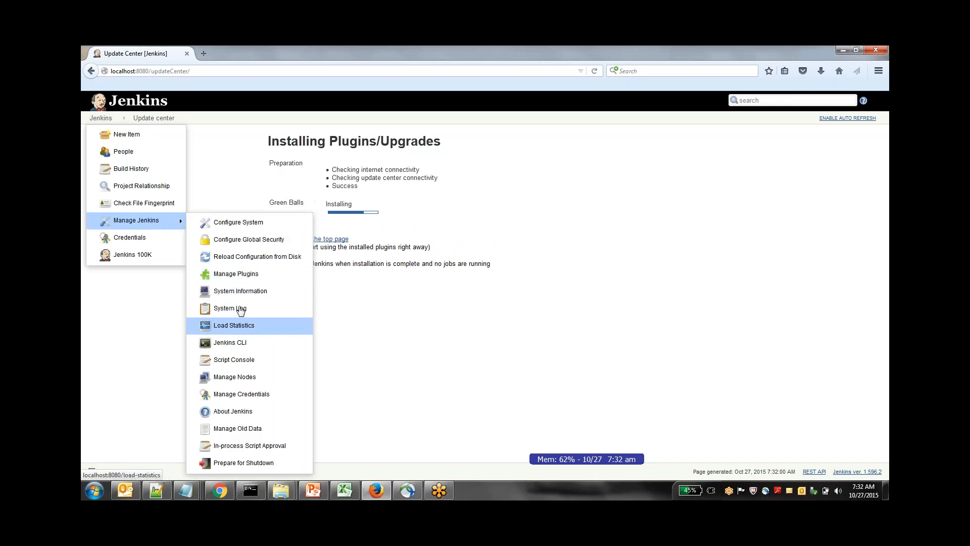
right_click(241, 277)
left_click(286, 284)
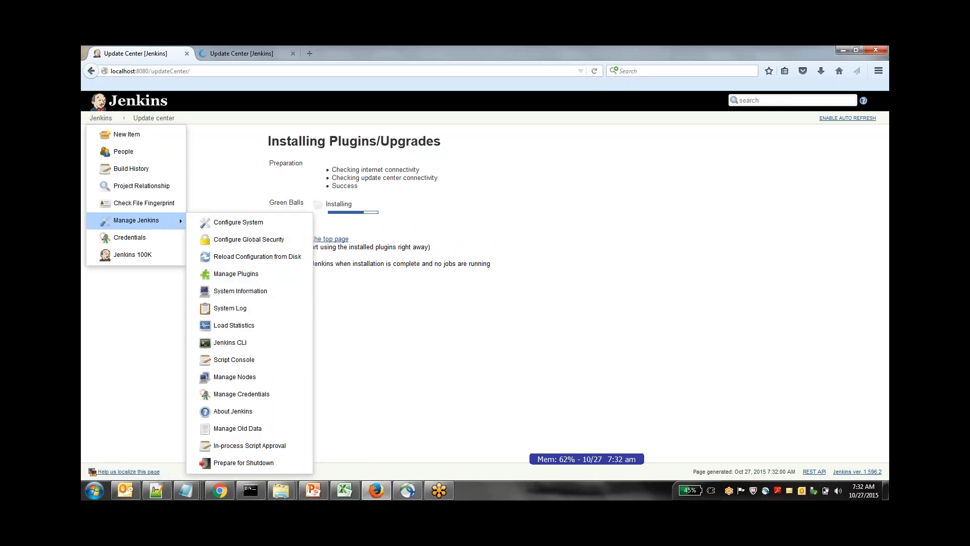
left_click(240, 55)
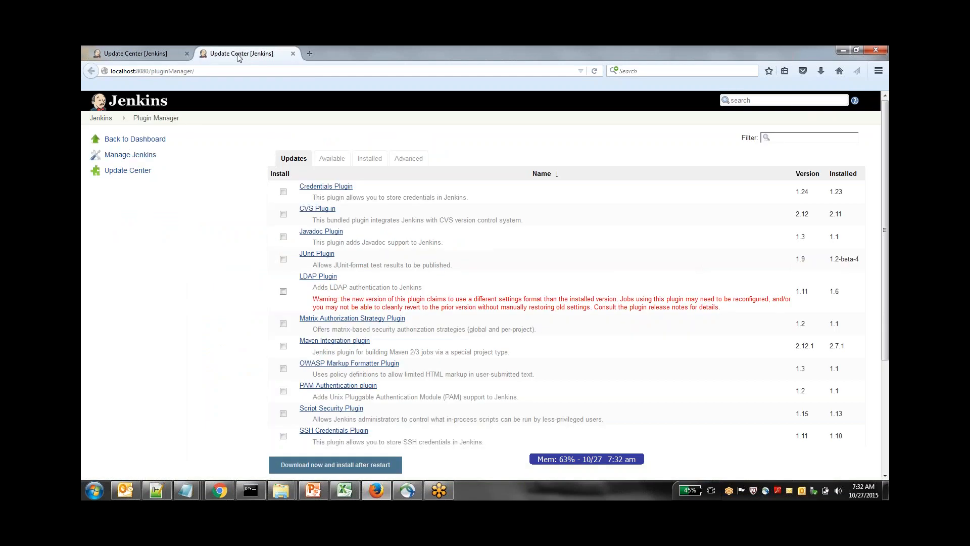
Review the available plugins and updates, and open the Appaloosa Plugin's documentation page
left_click(342, 159)
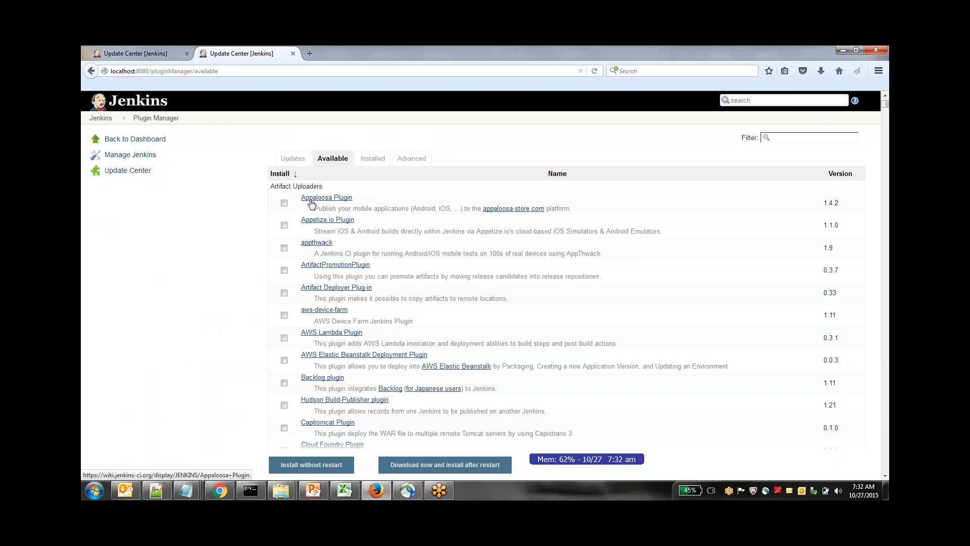
left_click(293, 159)
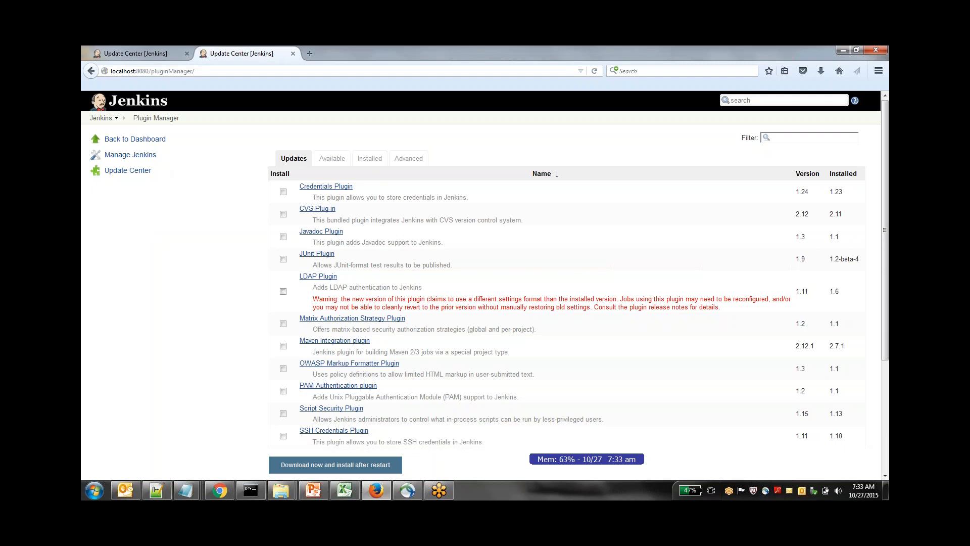
left_click(333, 159)
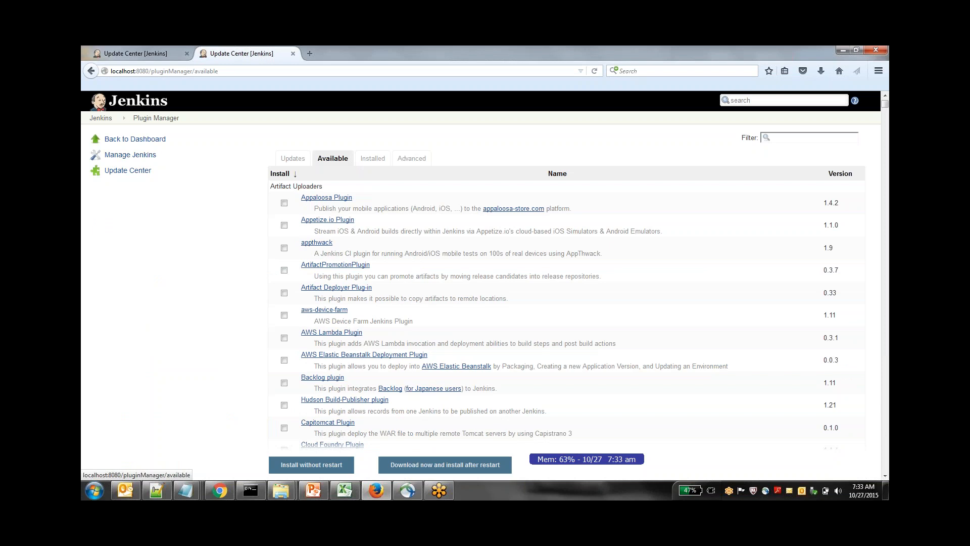
left_click(325, 200)
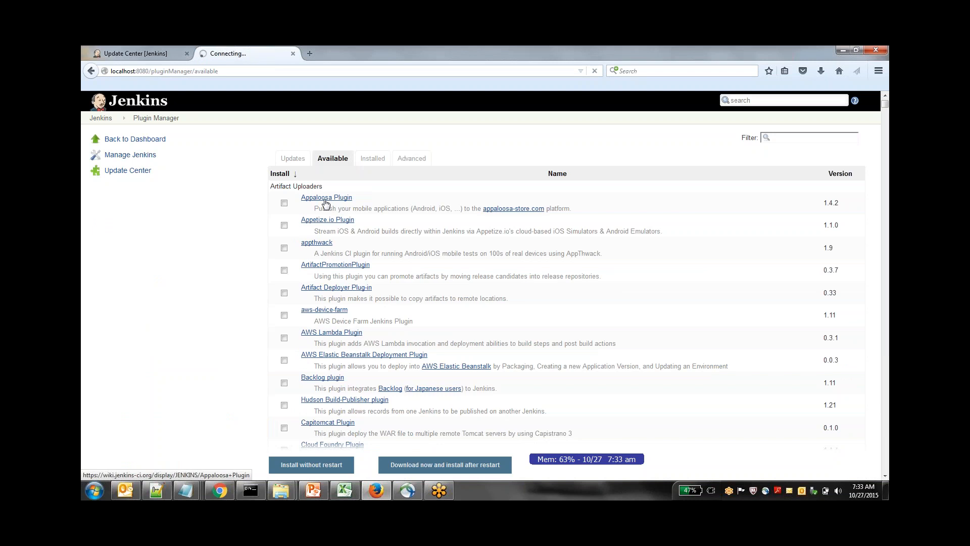
Retry the Appaloosa Plugin documentation page, try the Backlog plugin's page, and return to the list of available plugins
left_click(336, 69)
key("Return")
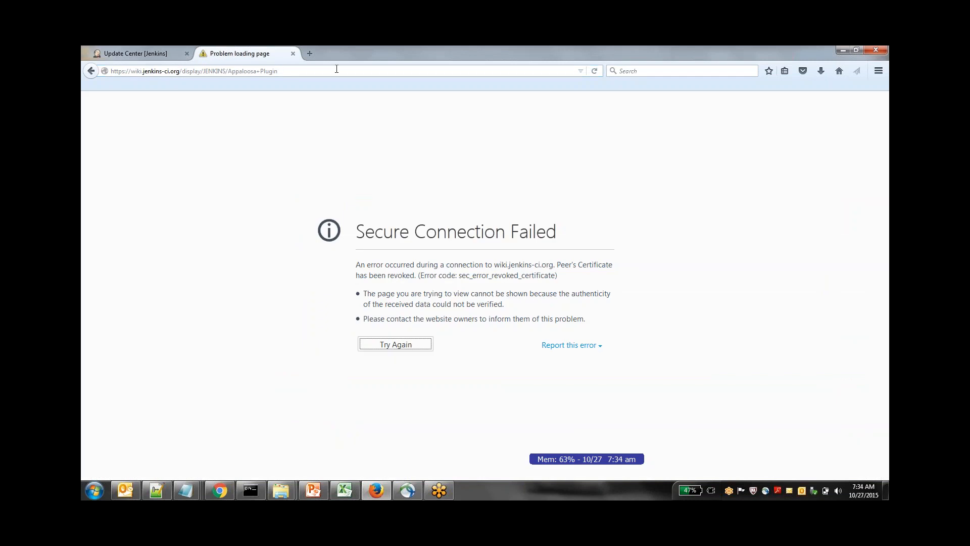
left_click(86, 71)
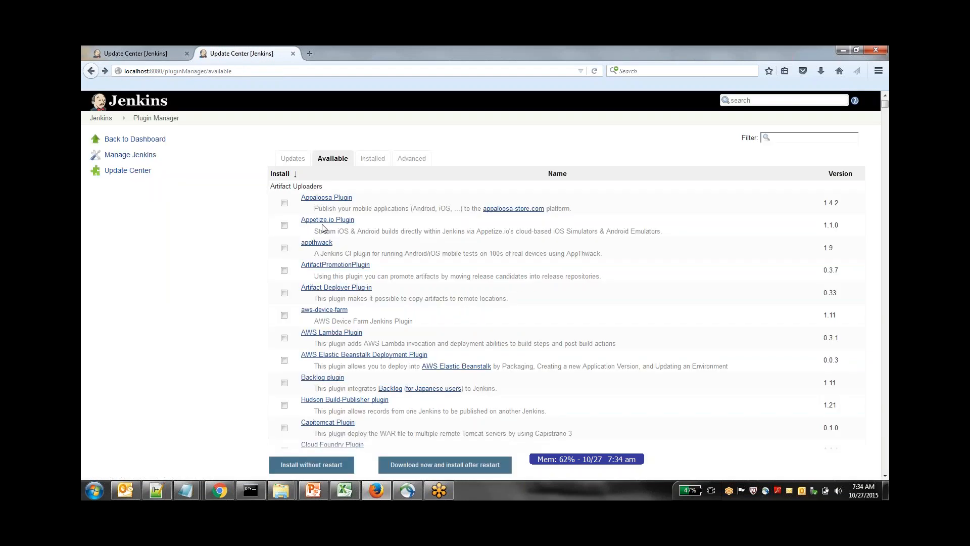
left_click(331, 379)
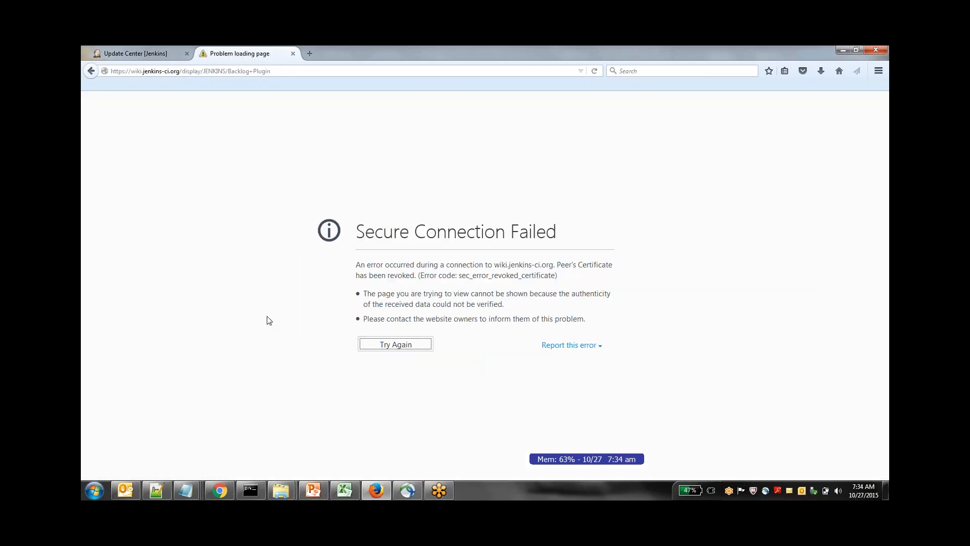
key("alt+Left")
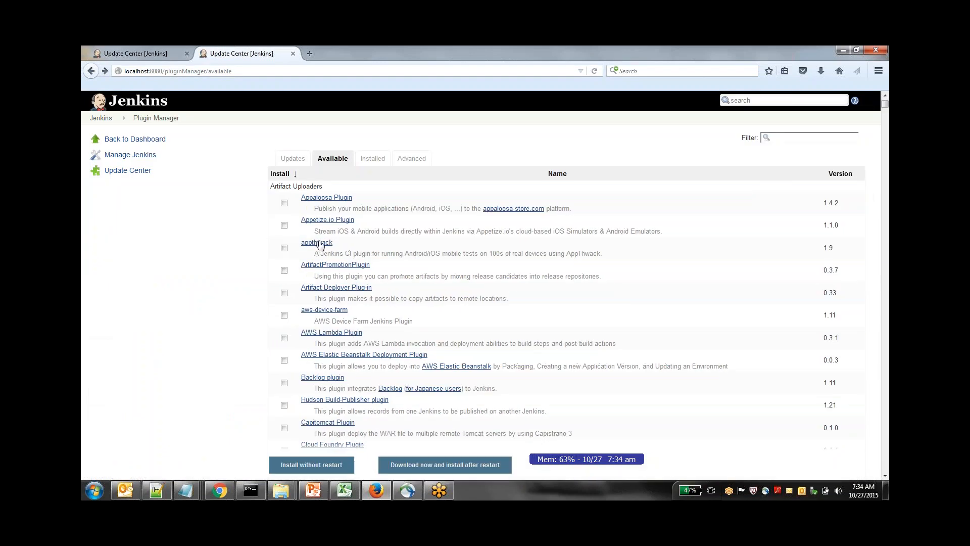
Open the appthwack plugin's documentation page in a new browser tab and switch to it
right_click(319, 247)
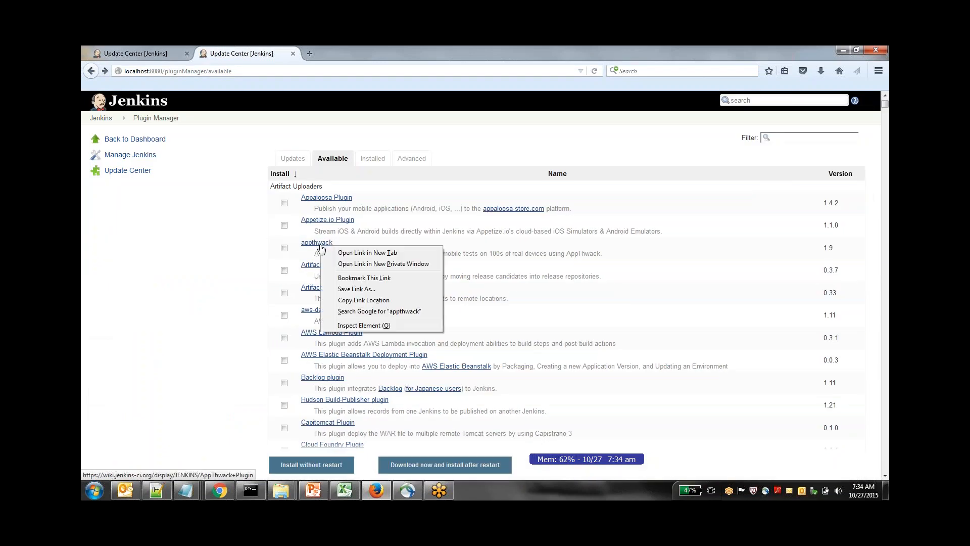
left_click(344, 249)
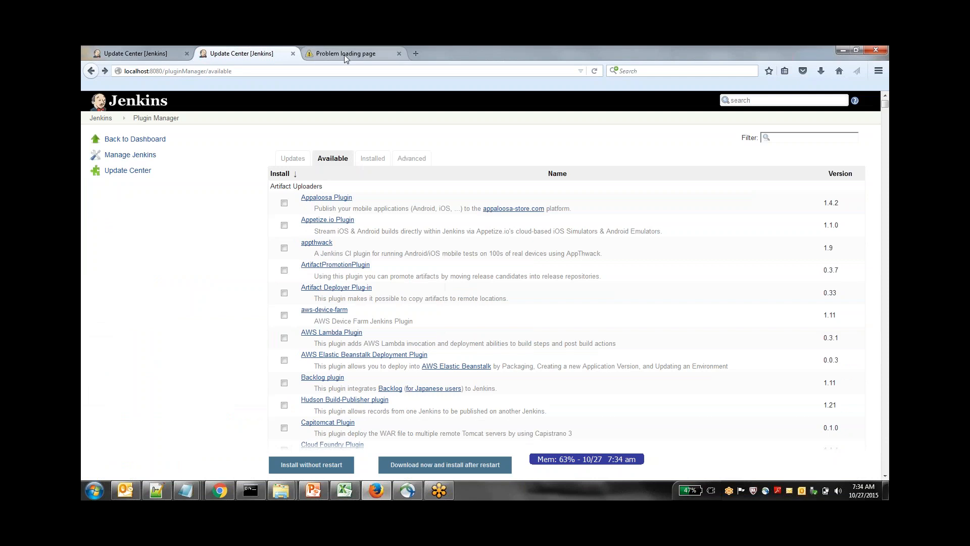
left_click(345, 54)
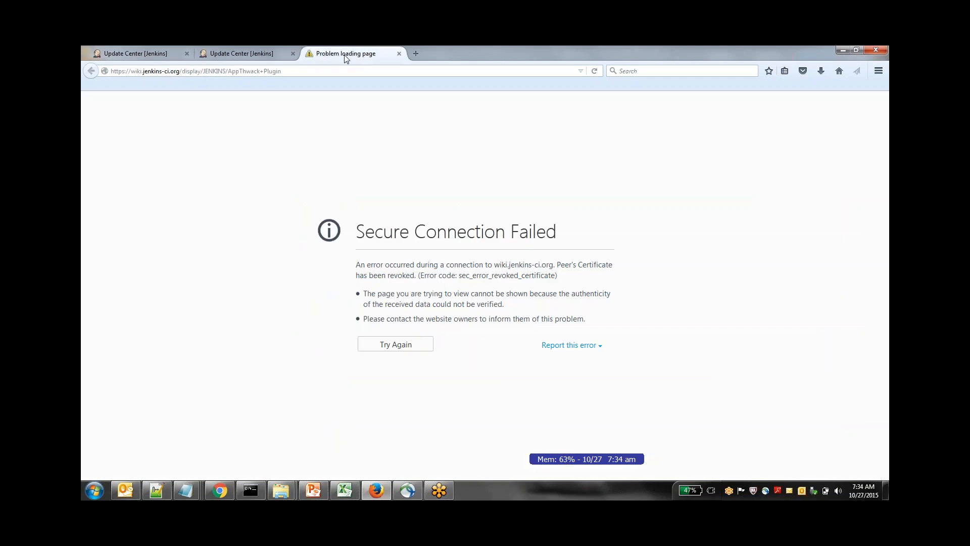
left_click(387, 71)
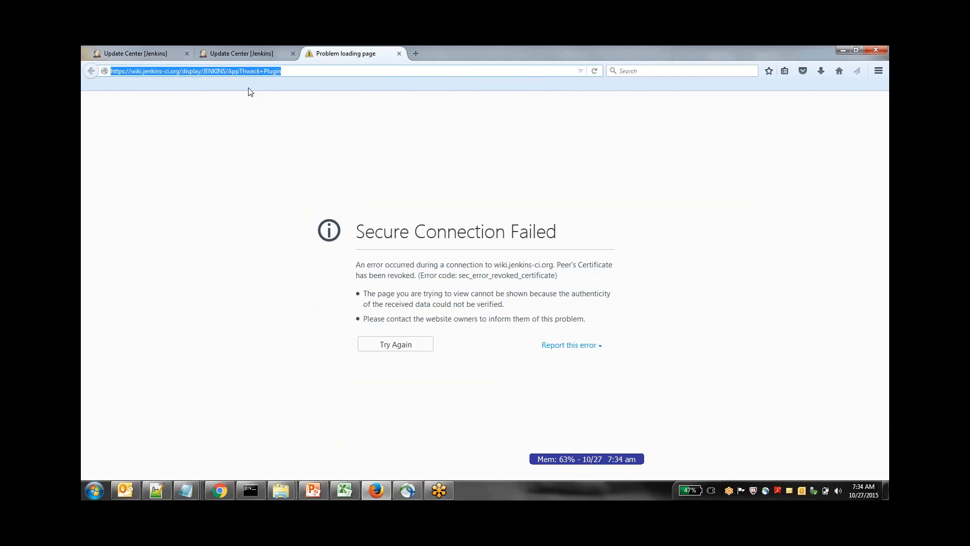
left_click(226, 71)
left_click_drag(229, 71, 411, 90)
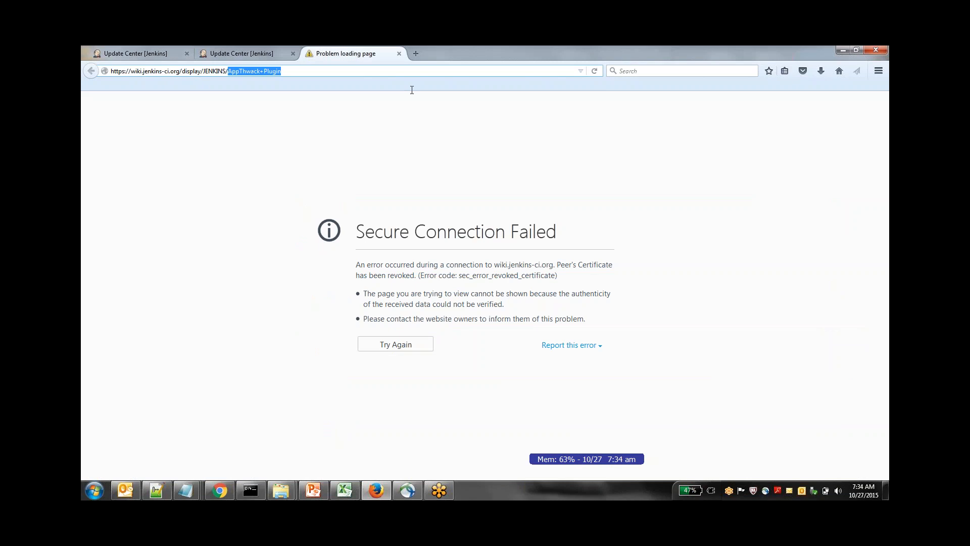
key("BackSpace")
key("Return")
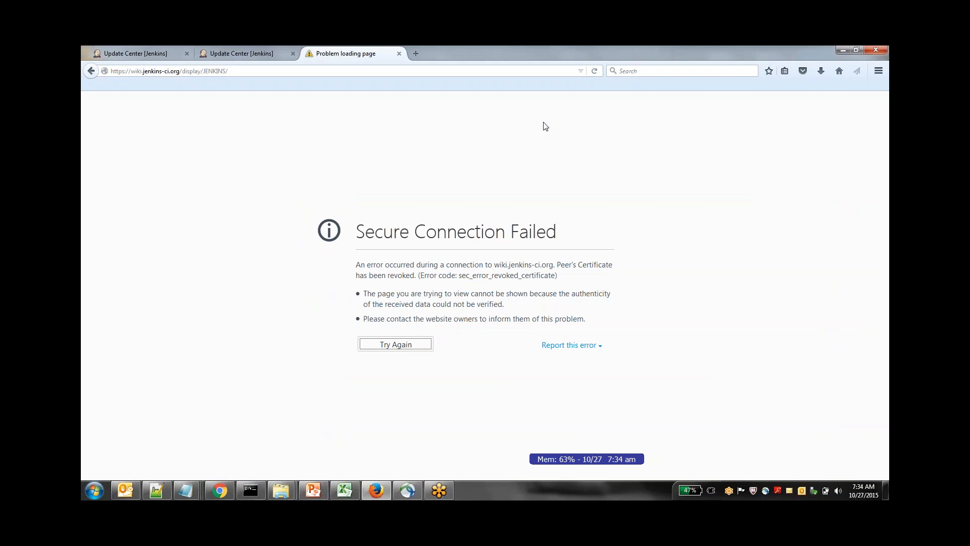
left_click(290, 72)
key("Return")
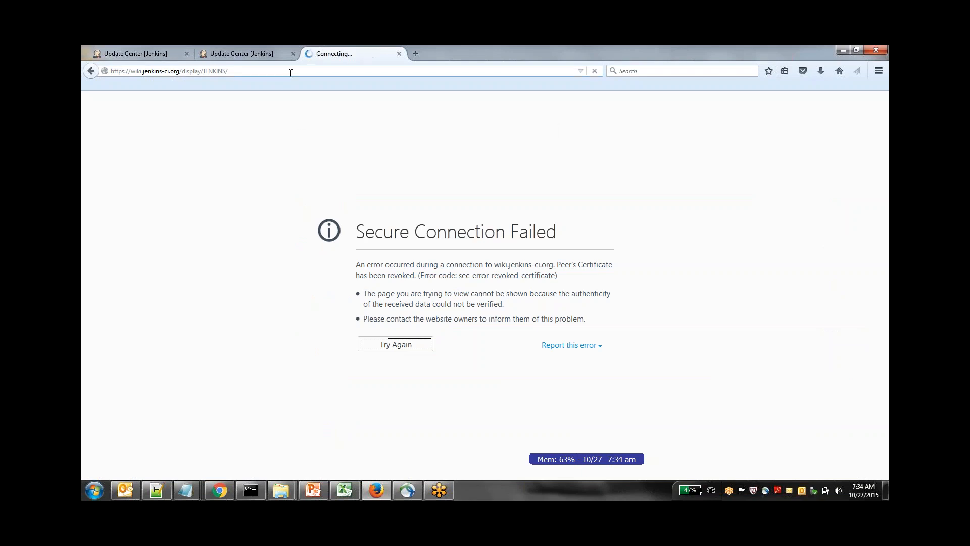
left_click(244, 53)
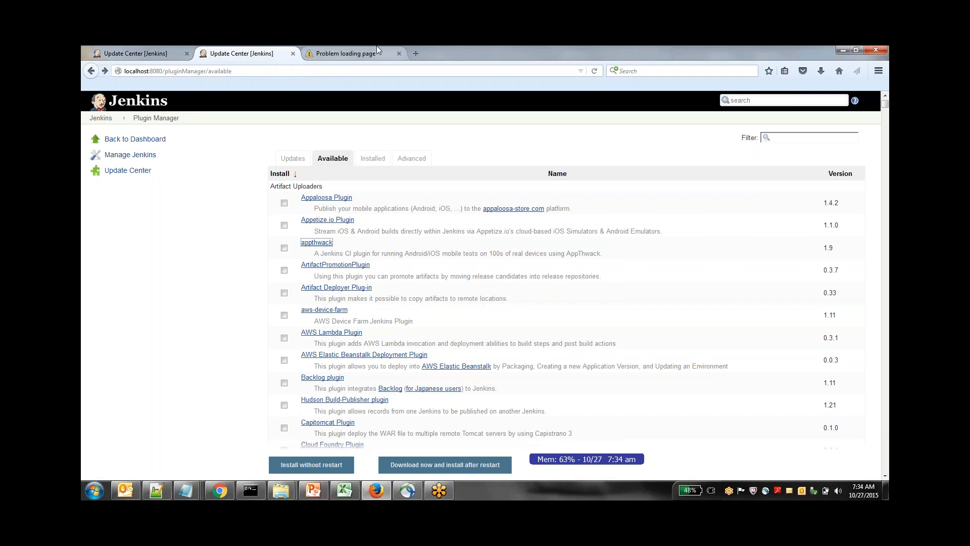
left_click(358, 51)
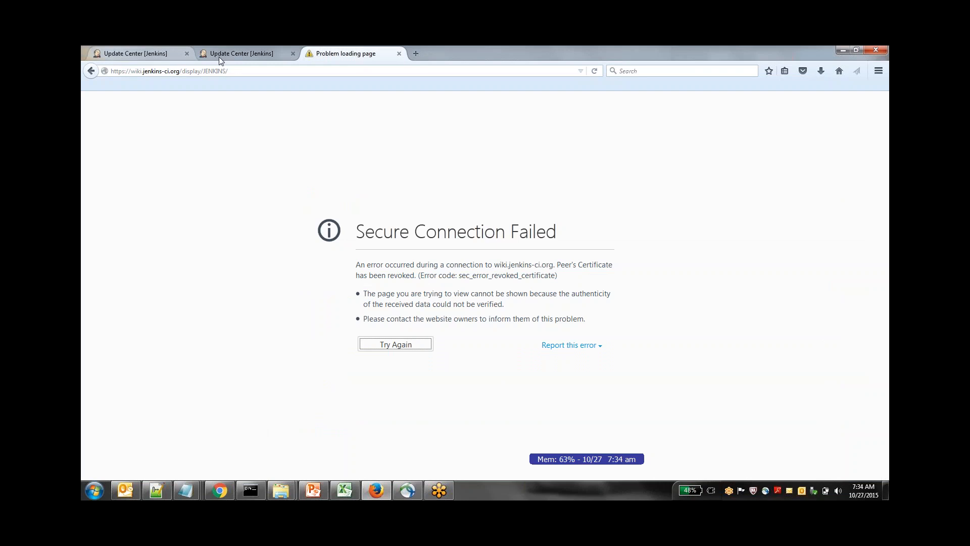
left_click(240, 55)
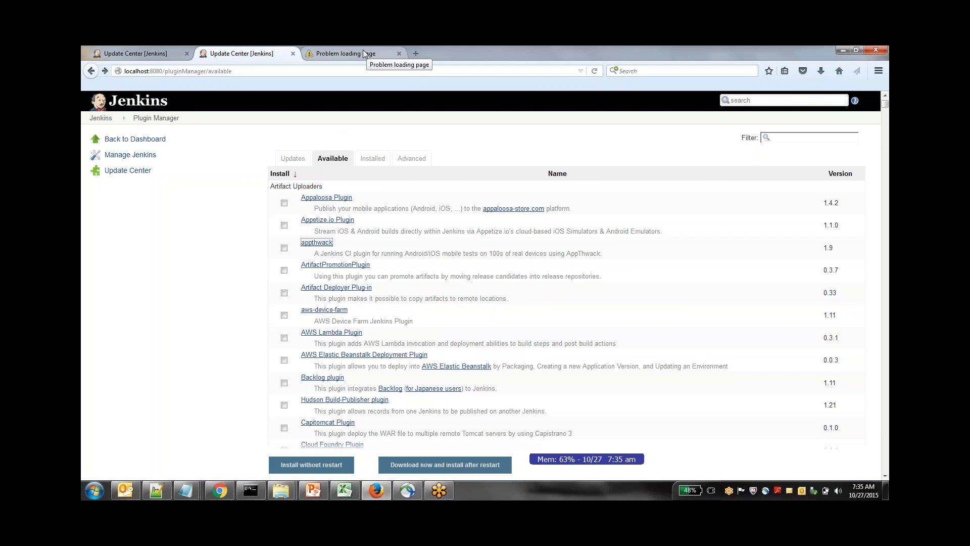
In the Update Center tab, restart Jenkins once installation is complete and no jobs are running, and go to the dashboard
left_click(146, 55)
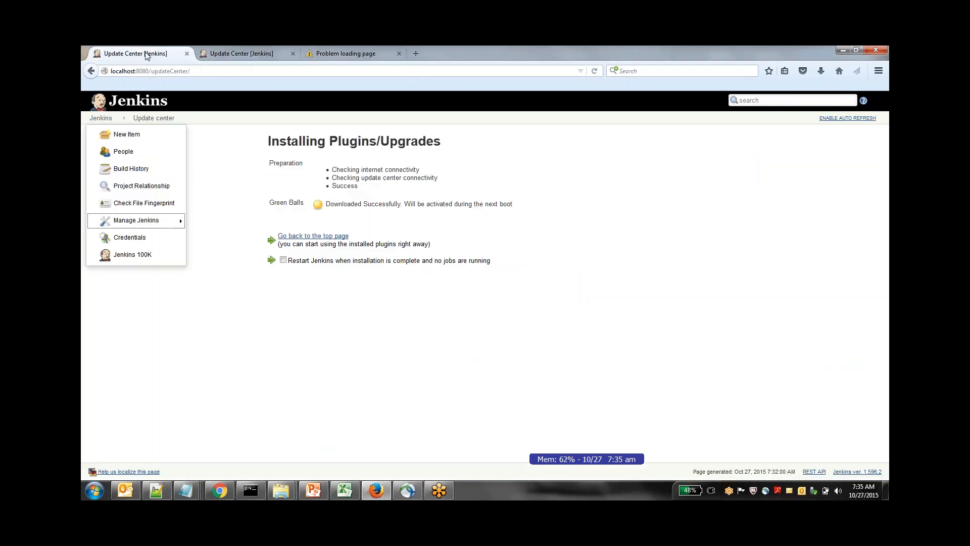
left_click(283, 260)
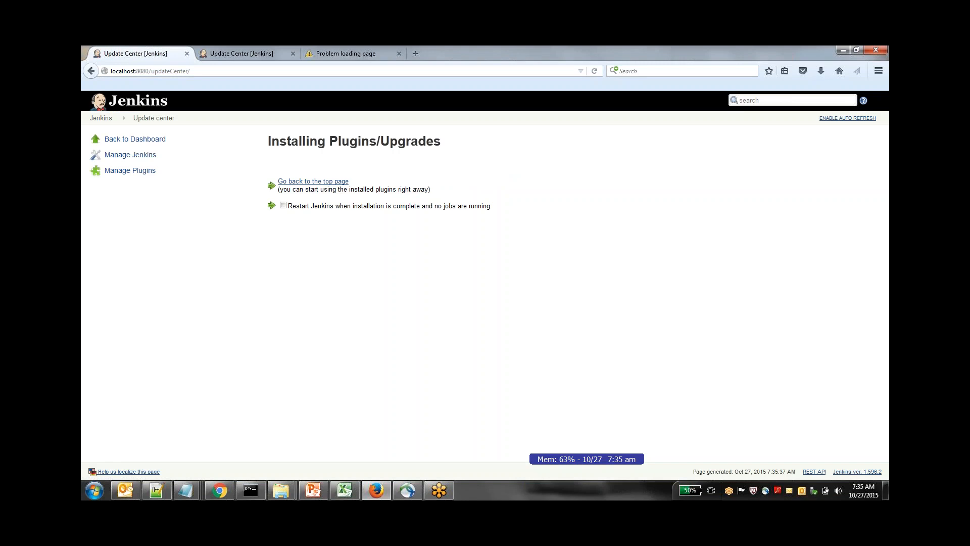
left_click(282, 206)
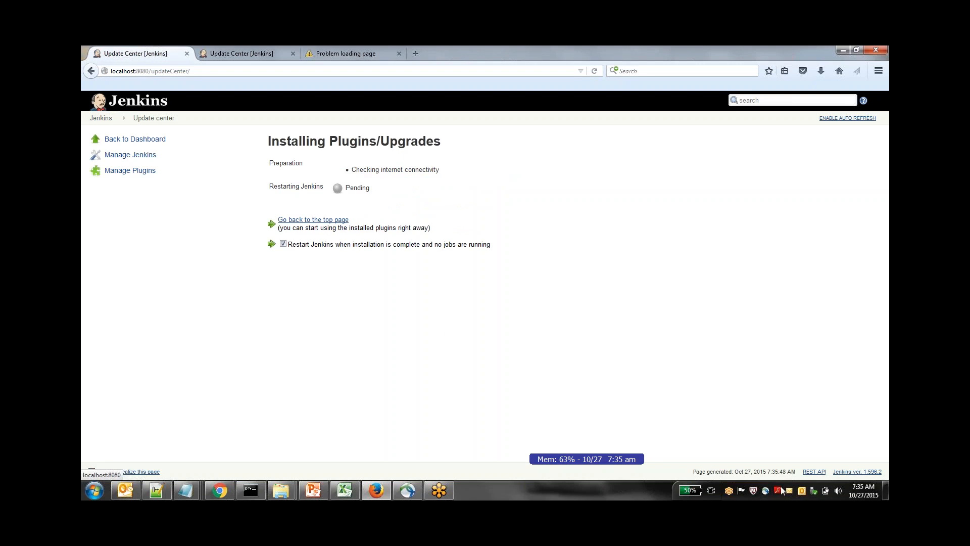
mouse_move(764, 491)
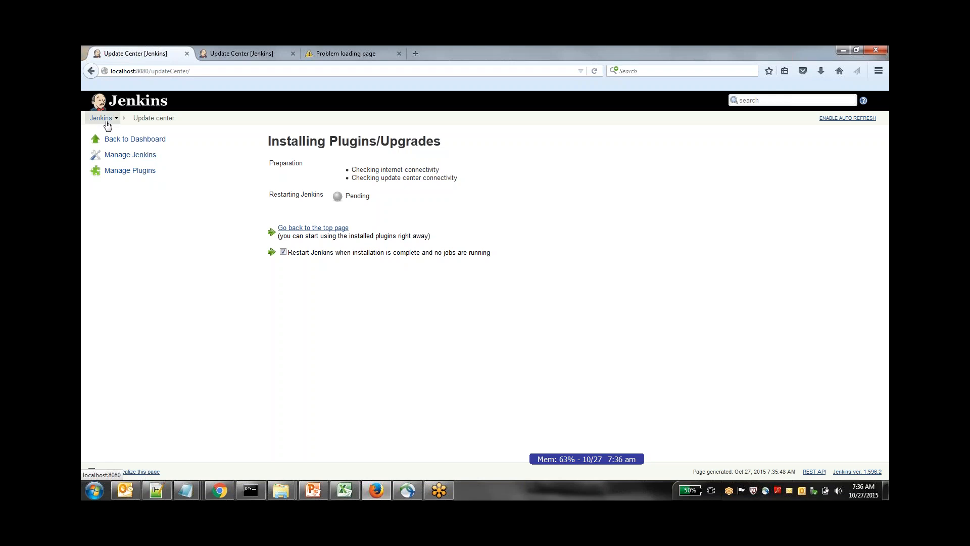
left_click(107, 119)
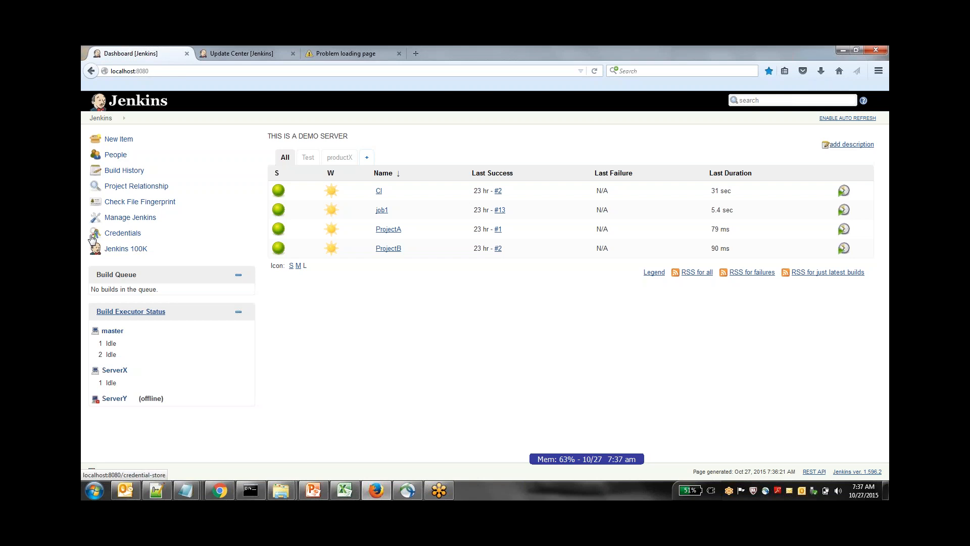
Reload the Plugin Manager in the second browser tab and show the installed plugins
left_click(235, 55)
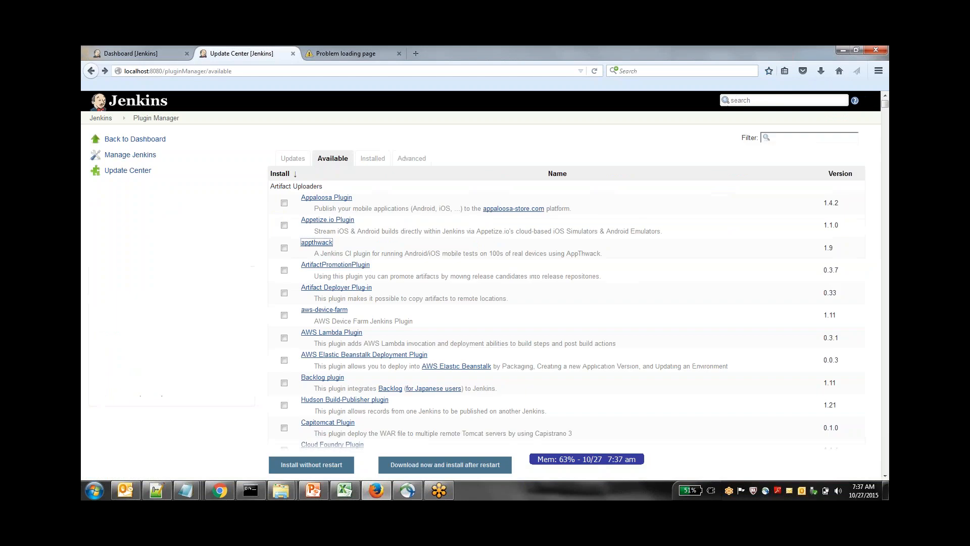
left_click(272, 72)
key("Return")
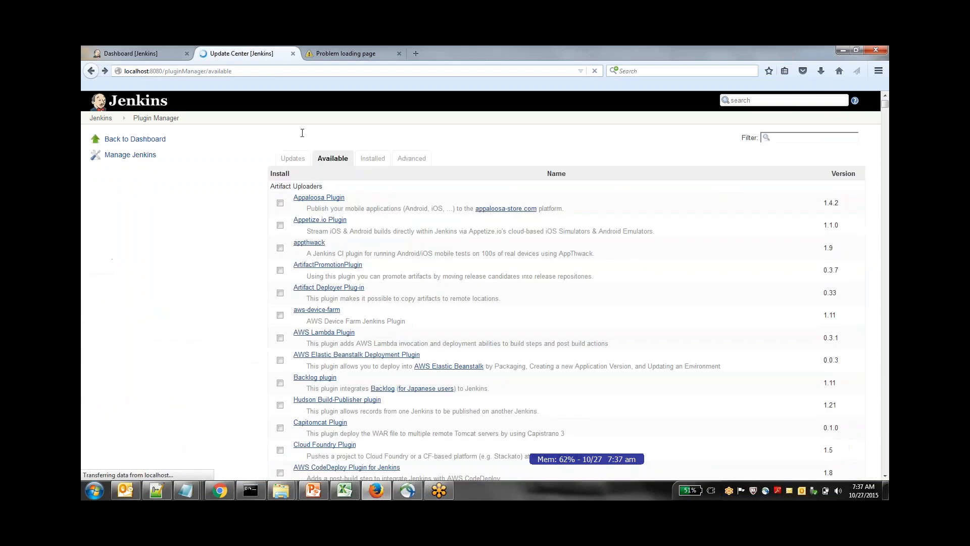
left_click(369, 158)
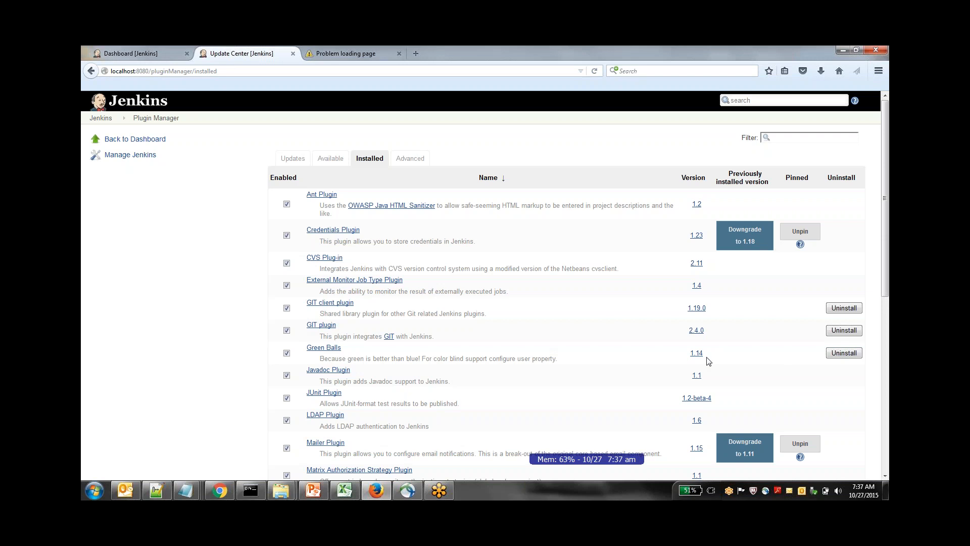
Retry loading the Jenkins wiki page in the third browser tab and close that tab
left_click(351, 57)
left_click(353, 68)
type("\\")
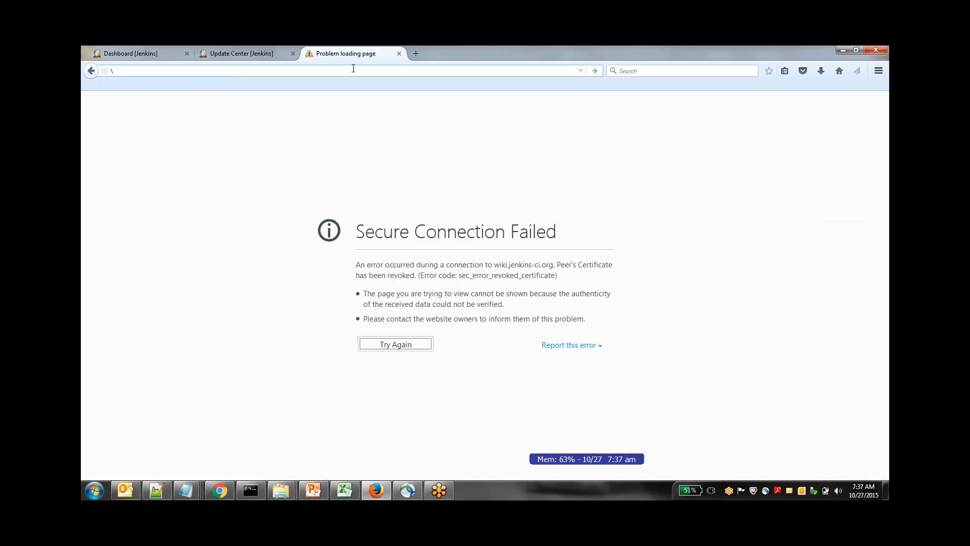
key("Escape")
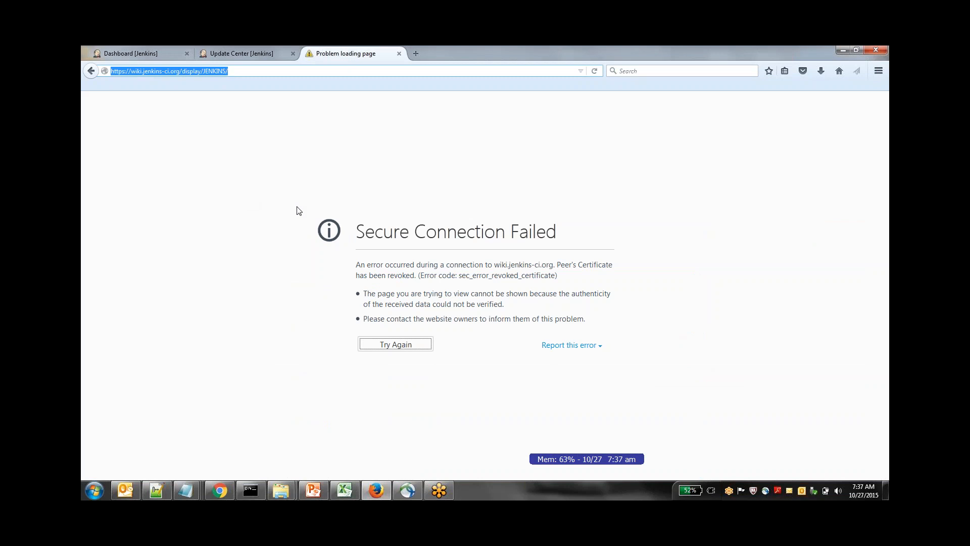
key("Return")
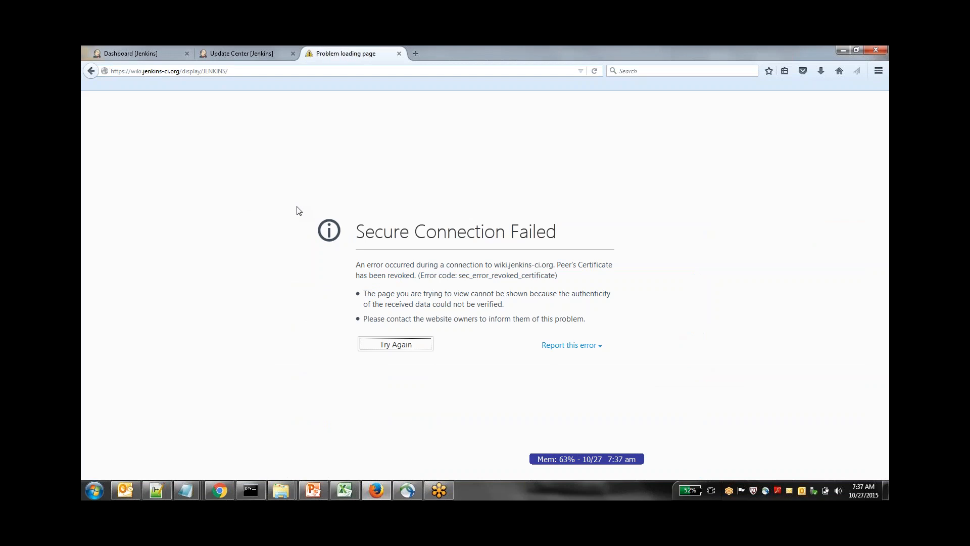
left_click(399, 53)
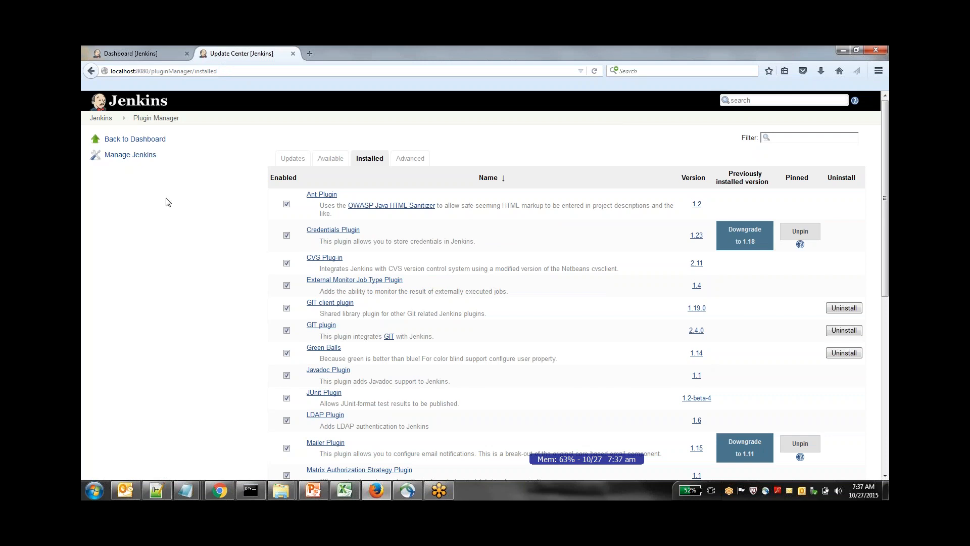
Check the job status icons on the dashboard, and view the installed plugins in the Plugin Manager
left_click(154, 53)
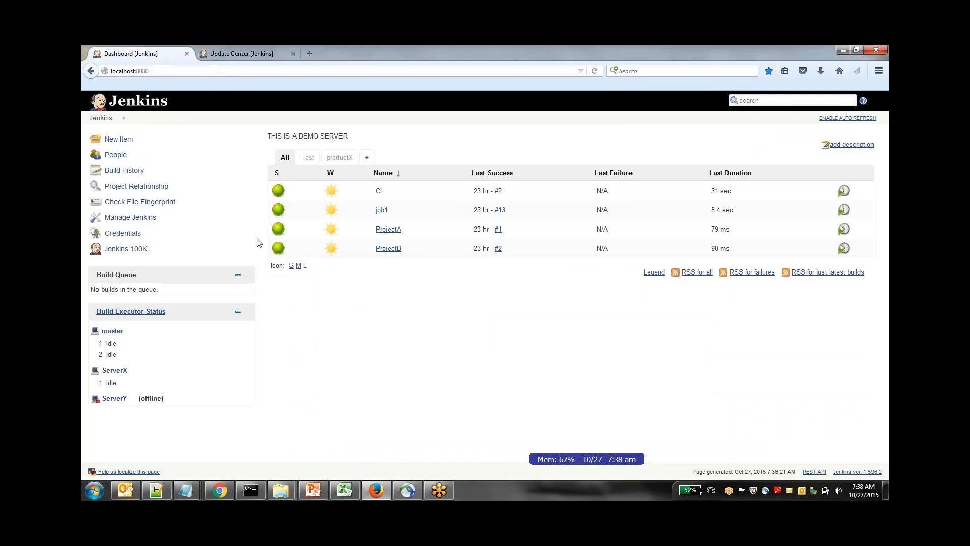
mouse_move(332, 210)
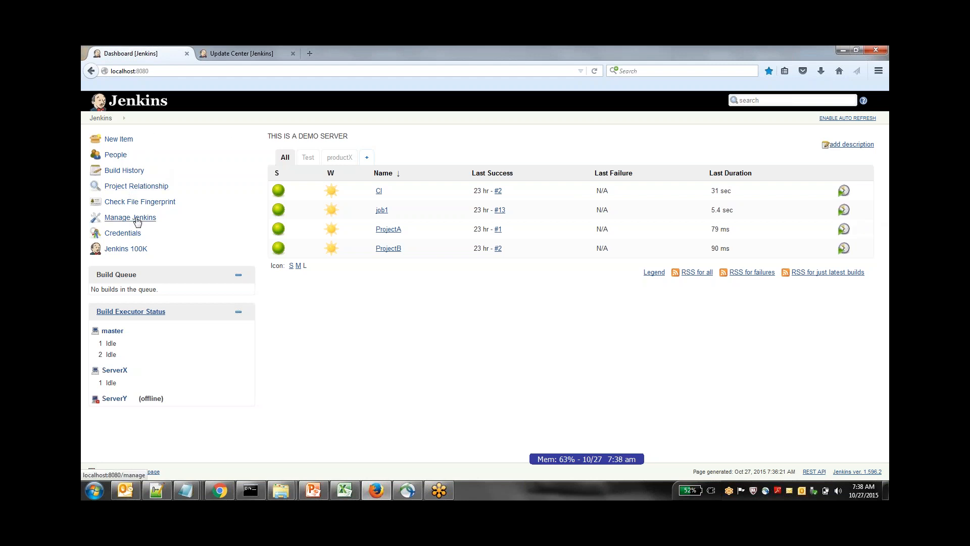
left_click(133, 218)
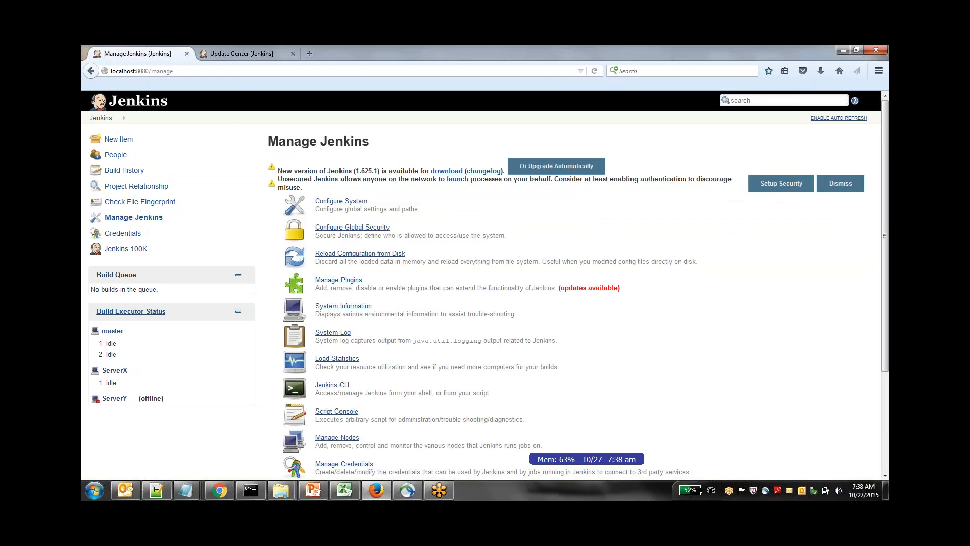
left_click(344, 280)
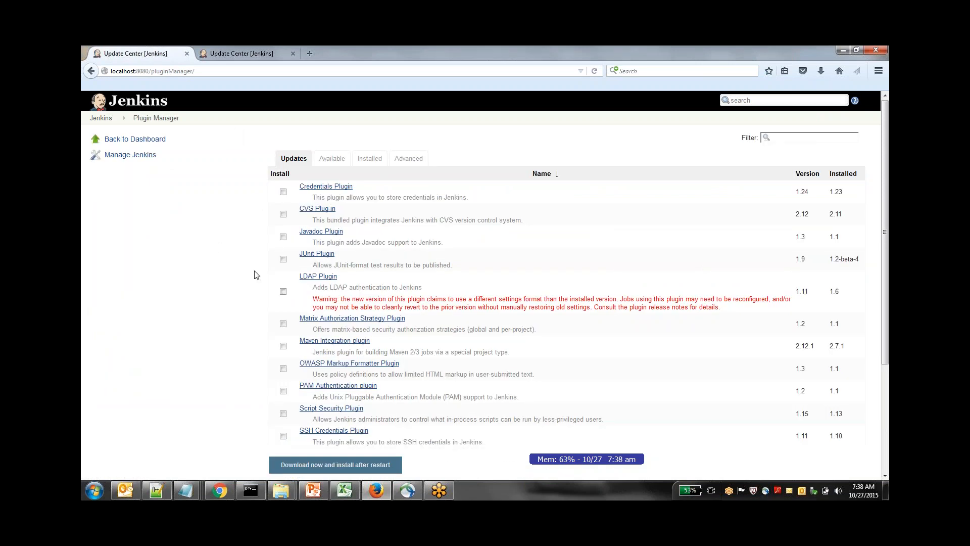
left_click(376, 162)
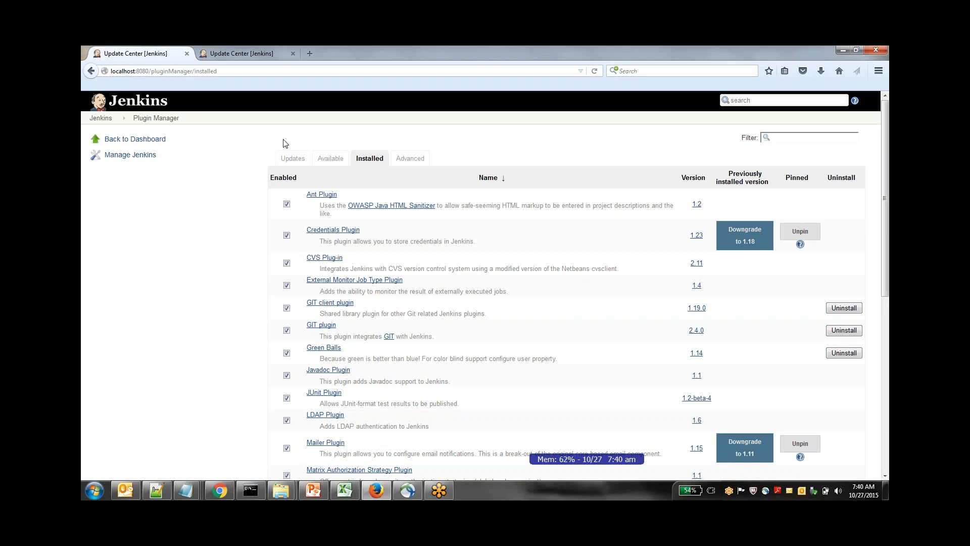
Return to the dashboard, close the second Plugin Manager browser tab, and reload the dashboard at localhost:8080
left_click(109, 119)
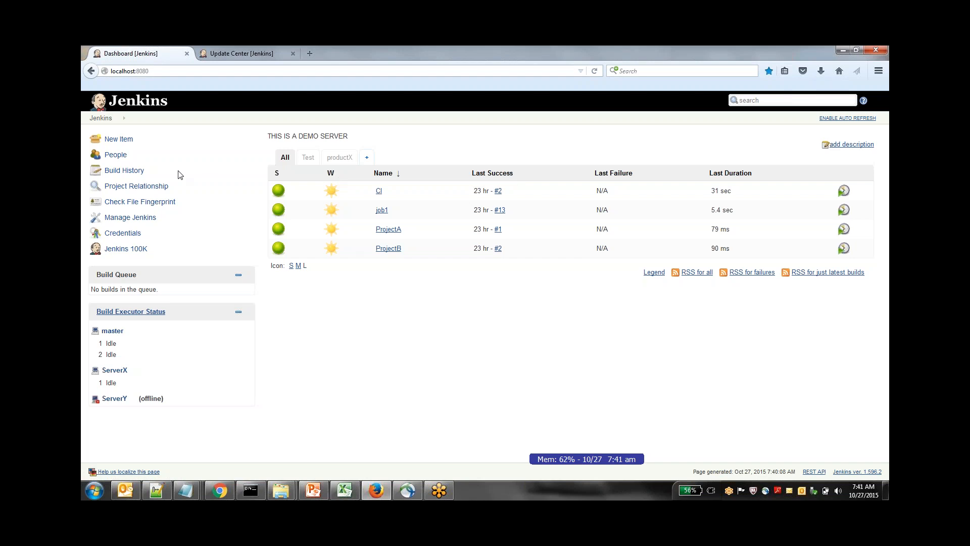
mouse_move(389, 248)
left_click(293, 53)
left_click(170, 72)
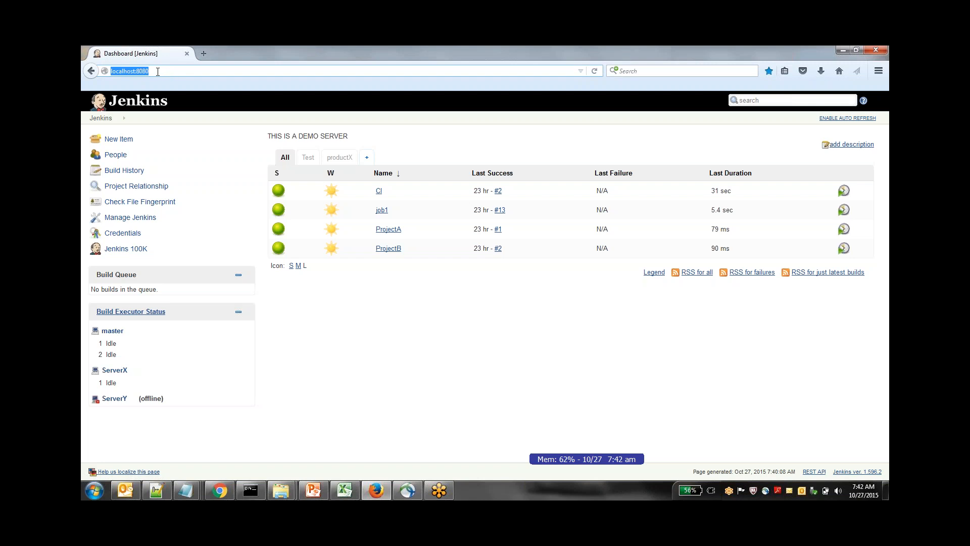
key("Return")
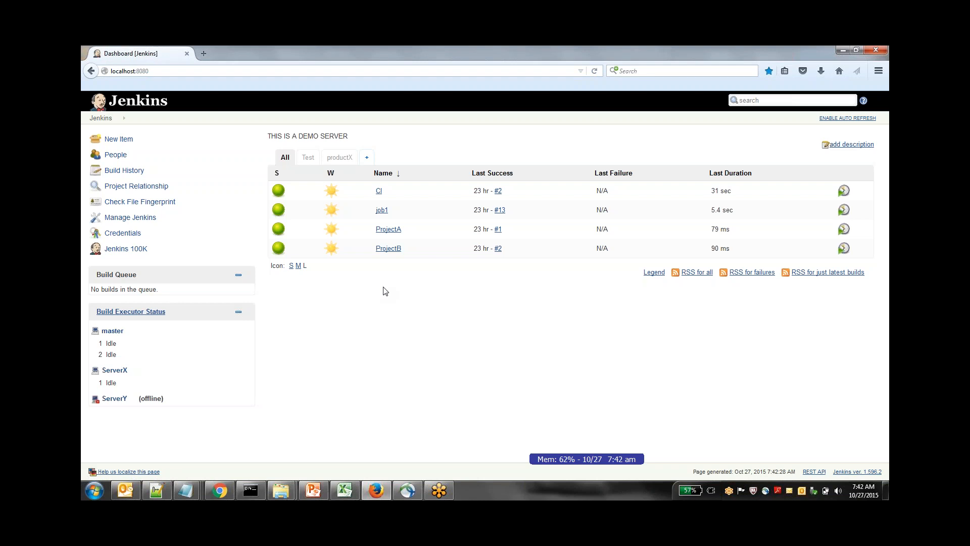
mouse_move(331, 247)
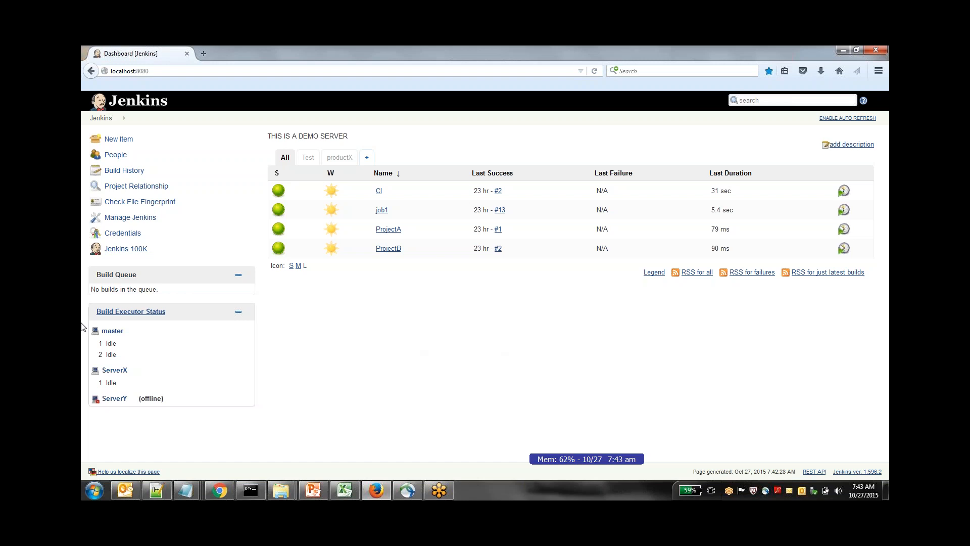
Open Configure Global Security, look at the Markup Formatter choices, and enable security
left_click(131, 218)
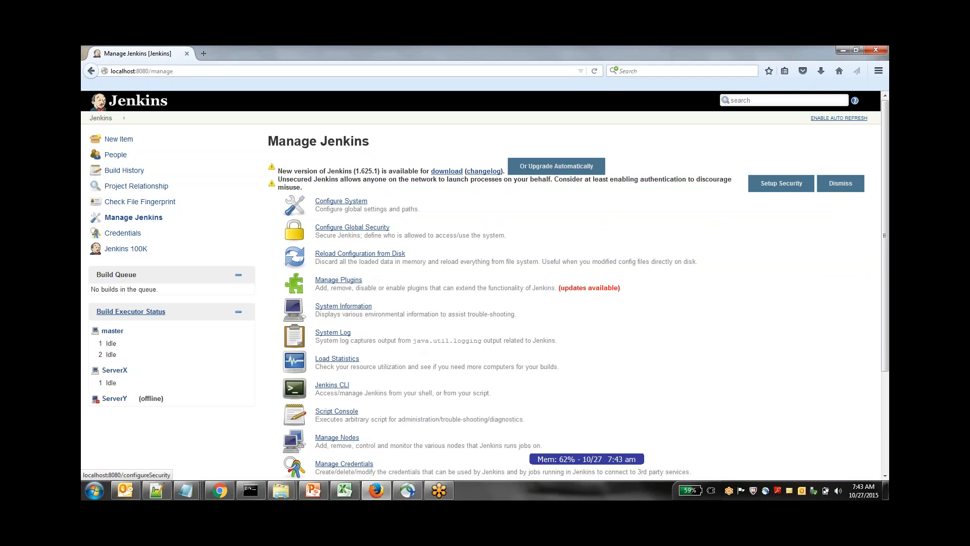
left_click(352, 226)
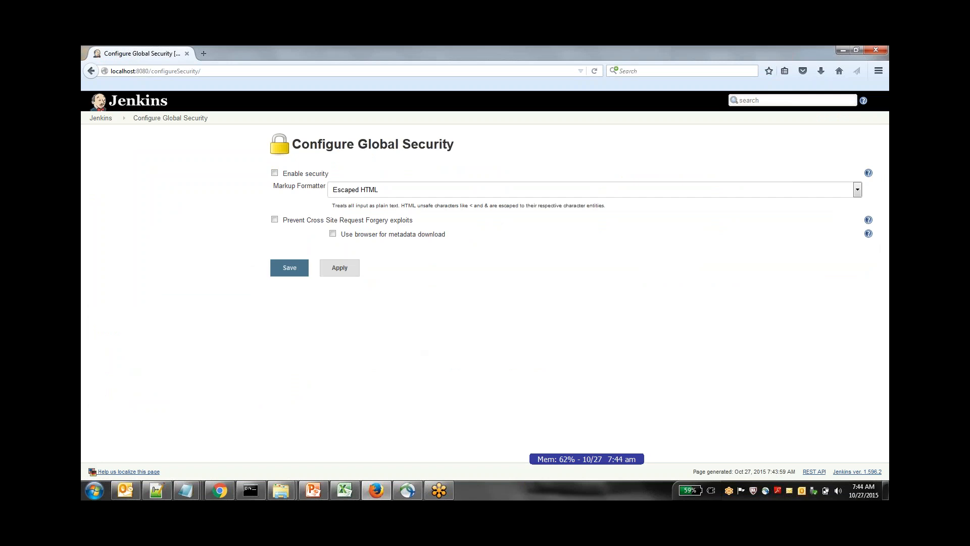
left_click(274, 174)
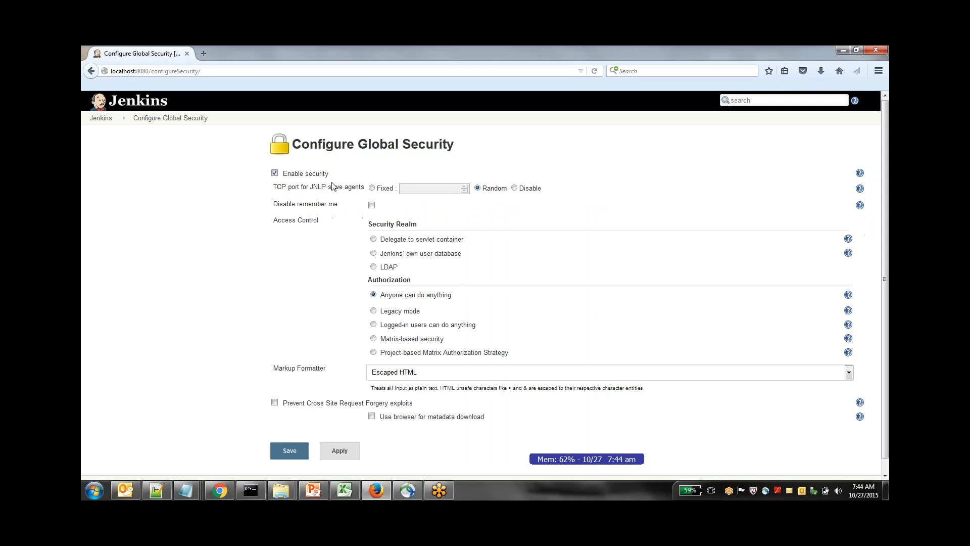
left_click(274, 174)
left_click(415, 190)
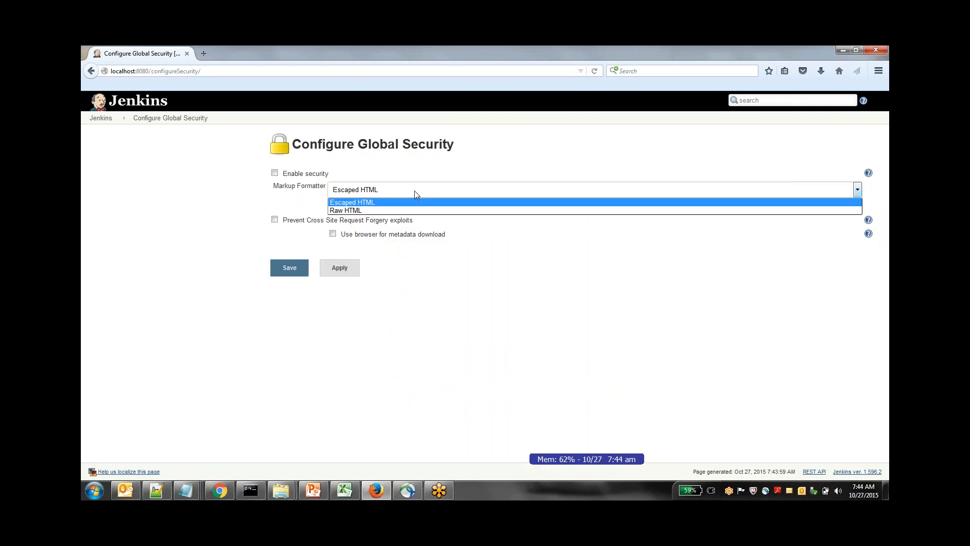
left_click(451, 279)
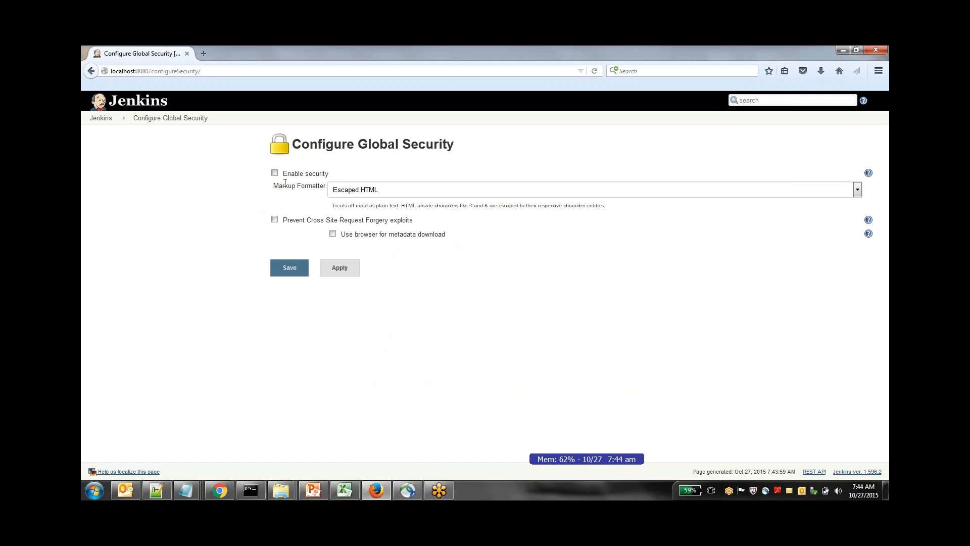
left_click(274, 174)
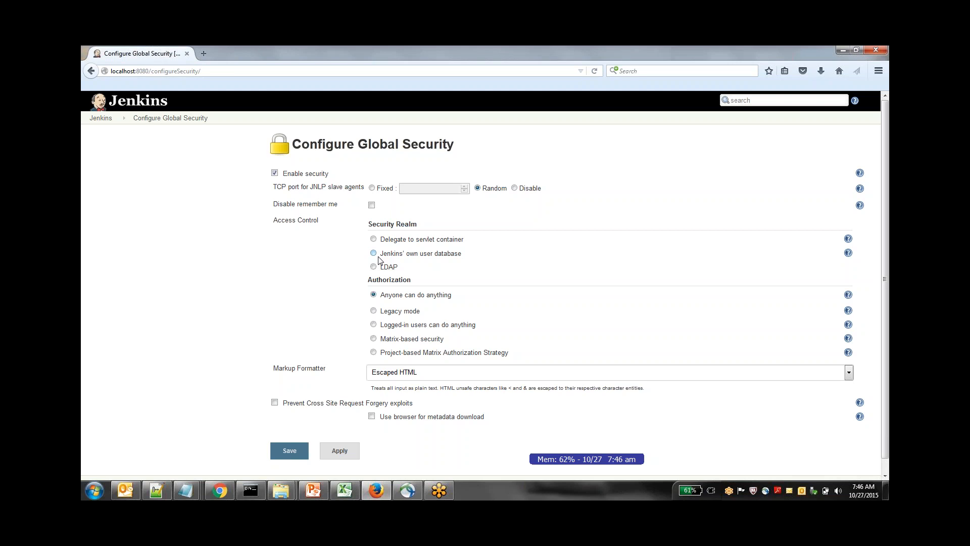
Select LDAP as the security realm and look through its advanced server, search and manager settings
left_click(374, 267)
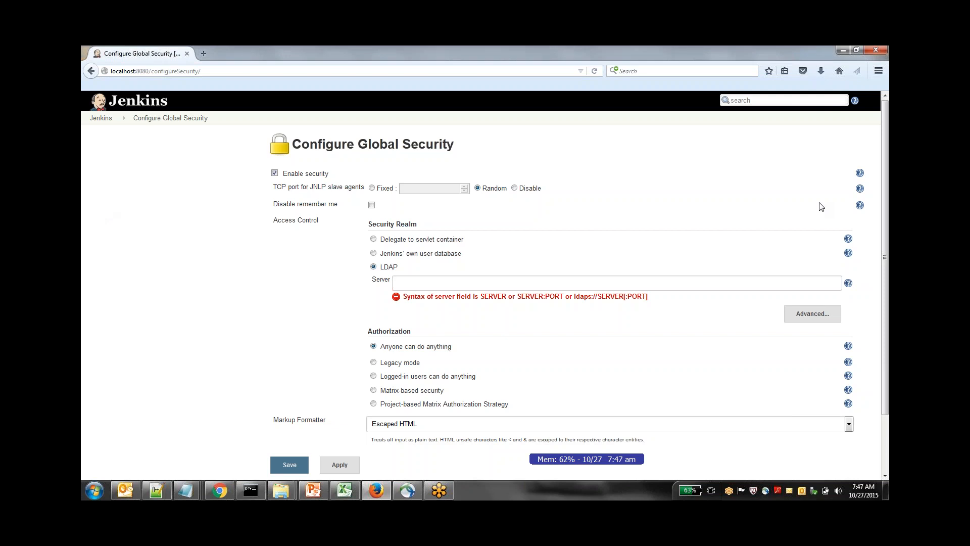
left_click(805, 316)
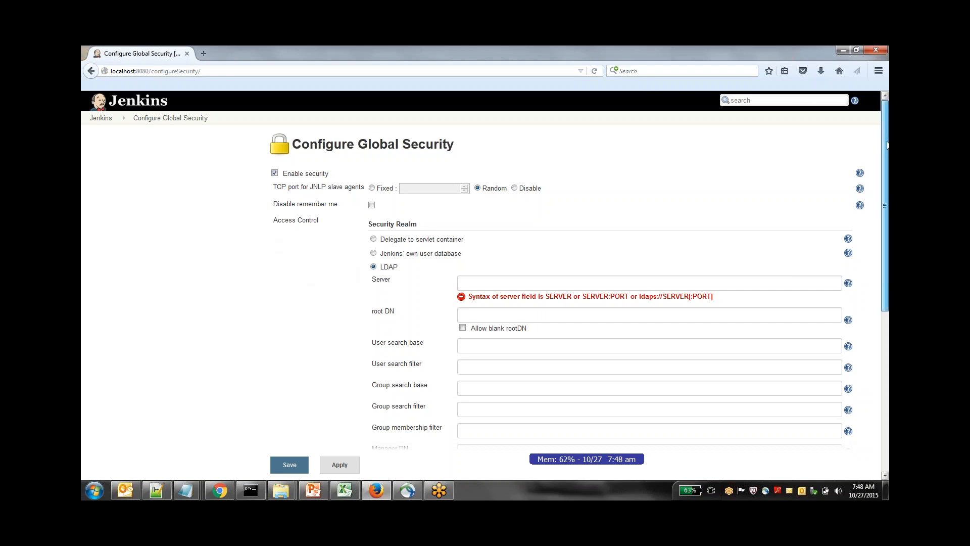
left_click_drag(887, 141, 888, 335)
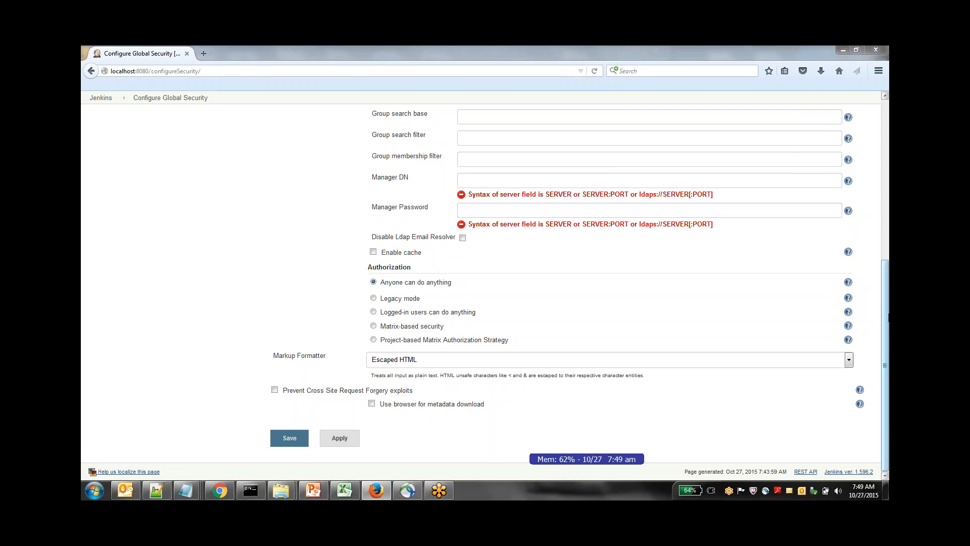
left_click_drag(884, 318, 883, 158)
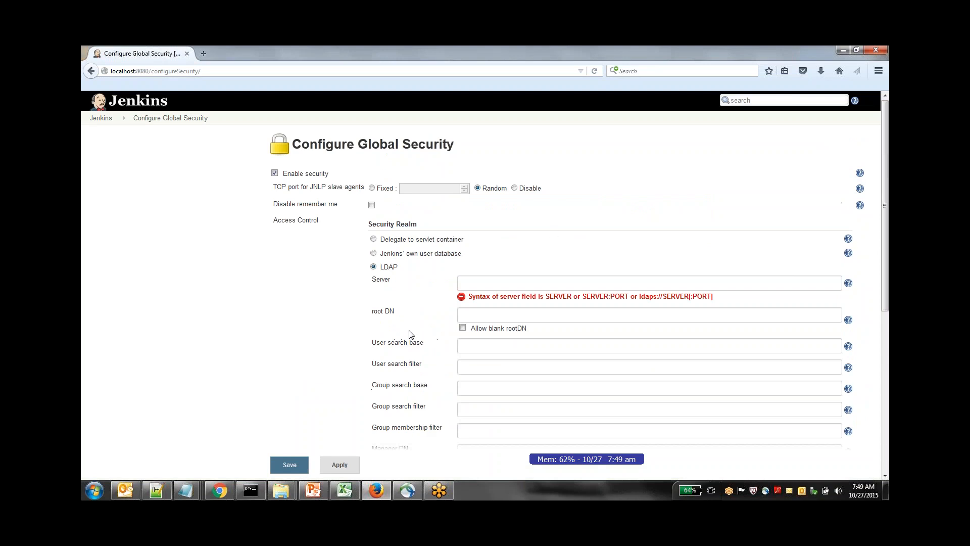
Set the security realm to Jenkins' own user database and the authorization to Matrix-based security
left_click(373, 253)
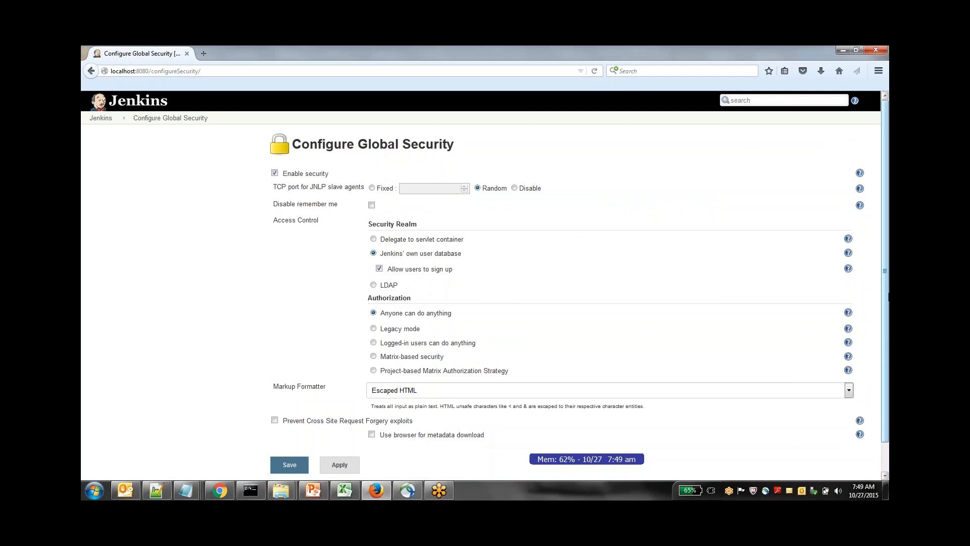
scroll(884, 324, "down", 1)
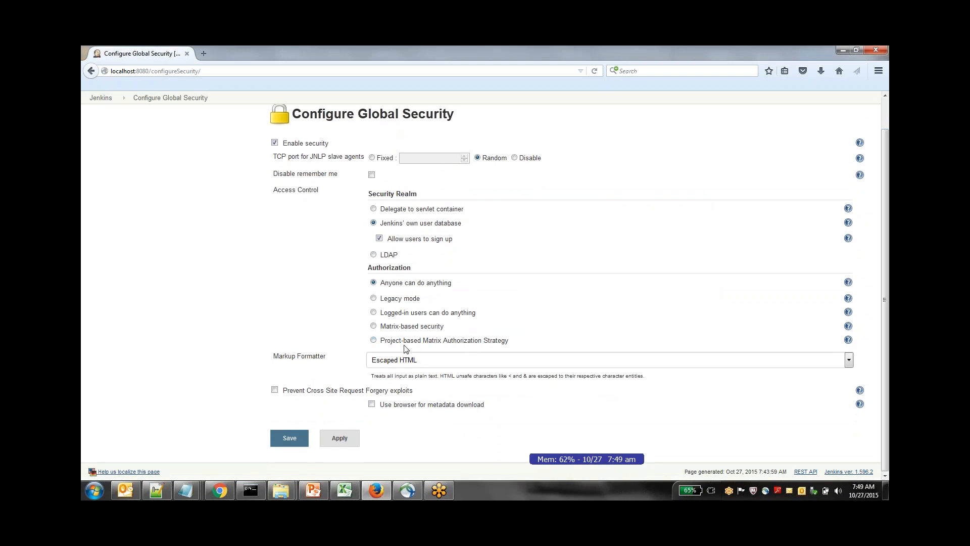
left_click(374, 325)
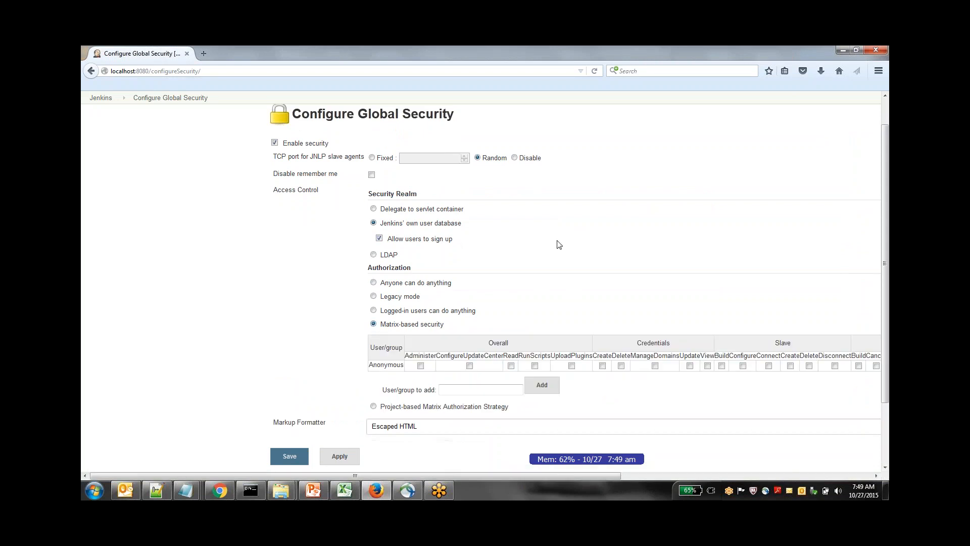
left_click_drag(884, 233, 882, 293)
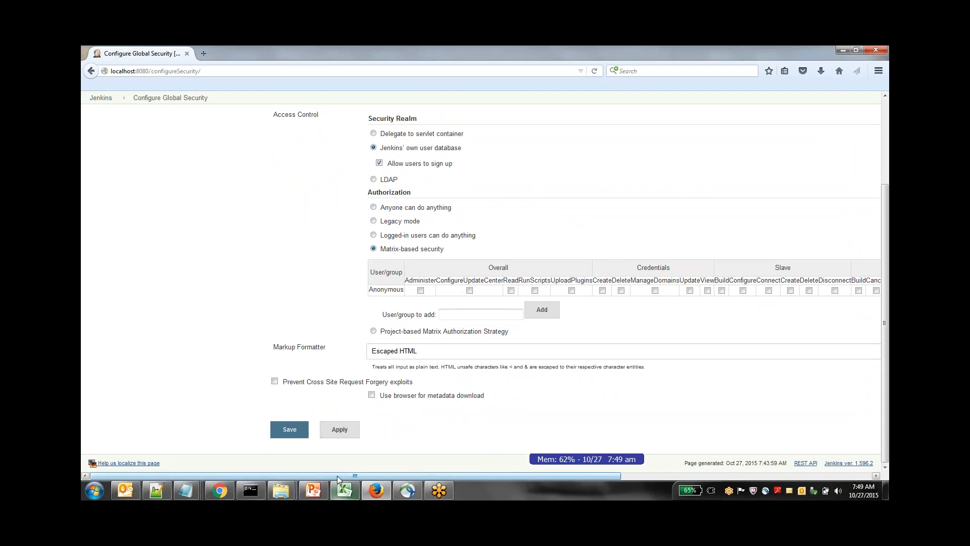
left_click_drag(348, 475, 510, 475)
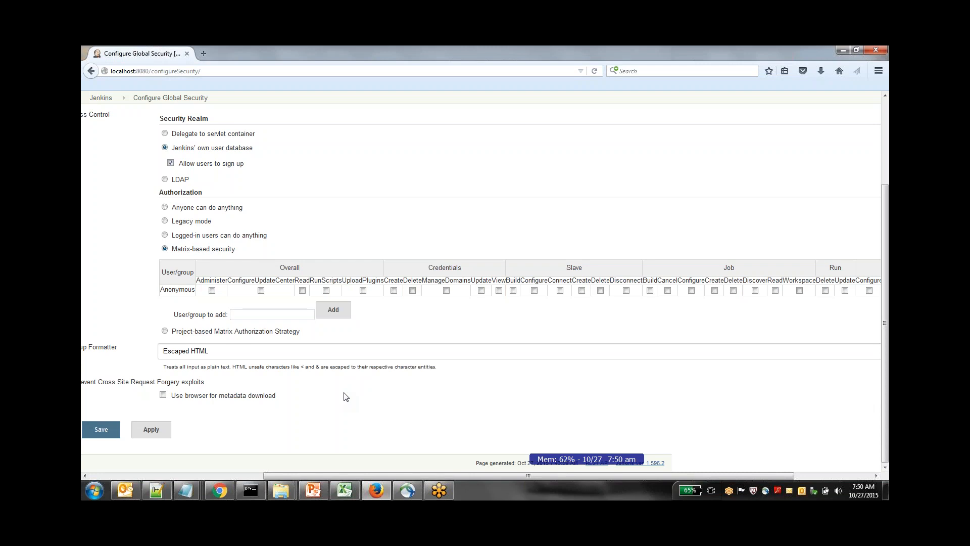
Add a new user to the permission matrix and look over the permission columns
left_click(303, 314)
type("adam")
left_click(332, 310)
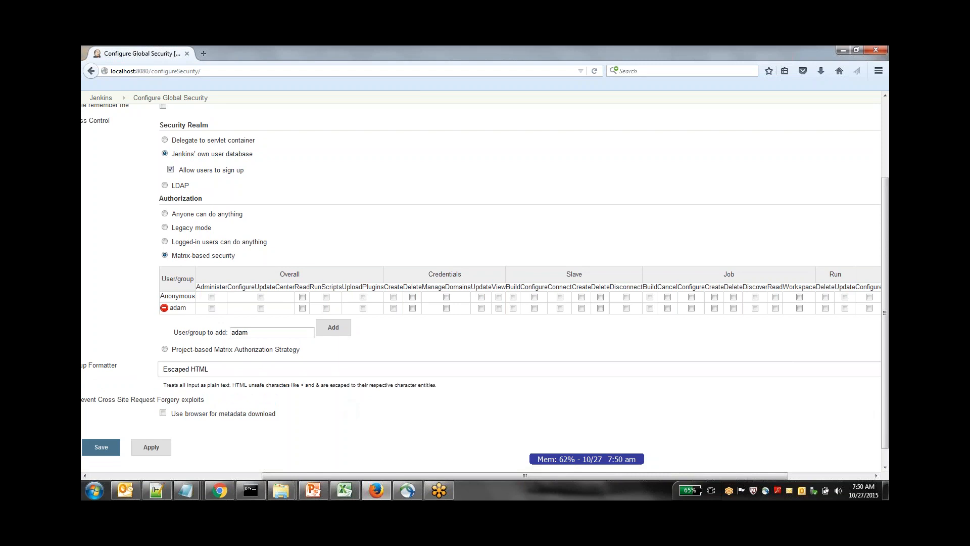
left_click_drag(357, 475, 426, 486)
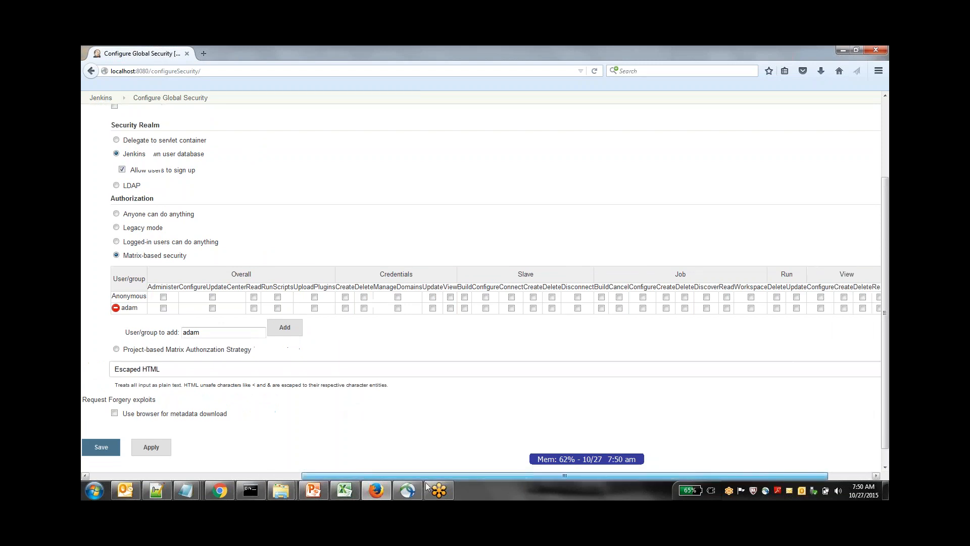
mouse_move(447, 487)
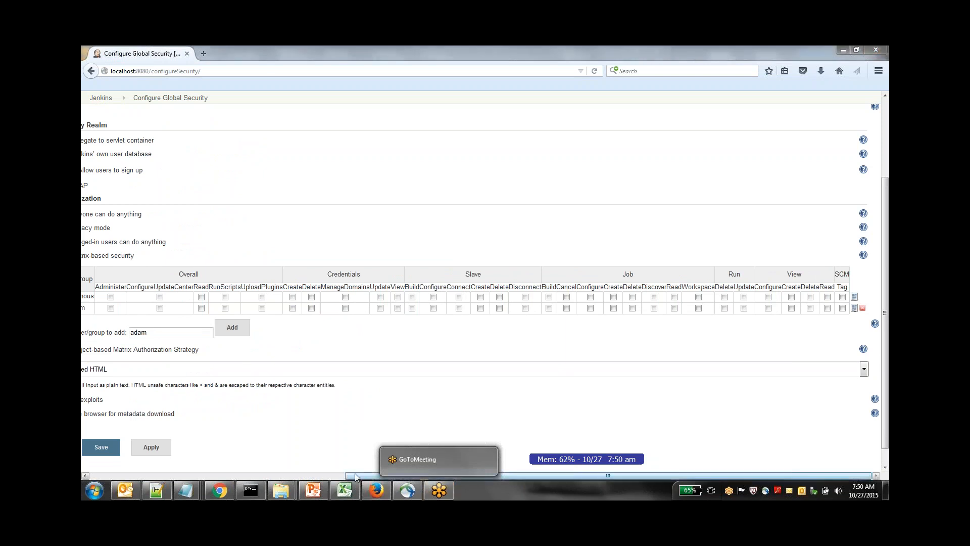
left_click_drag(354, 474, 323, 465)
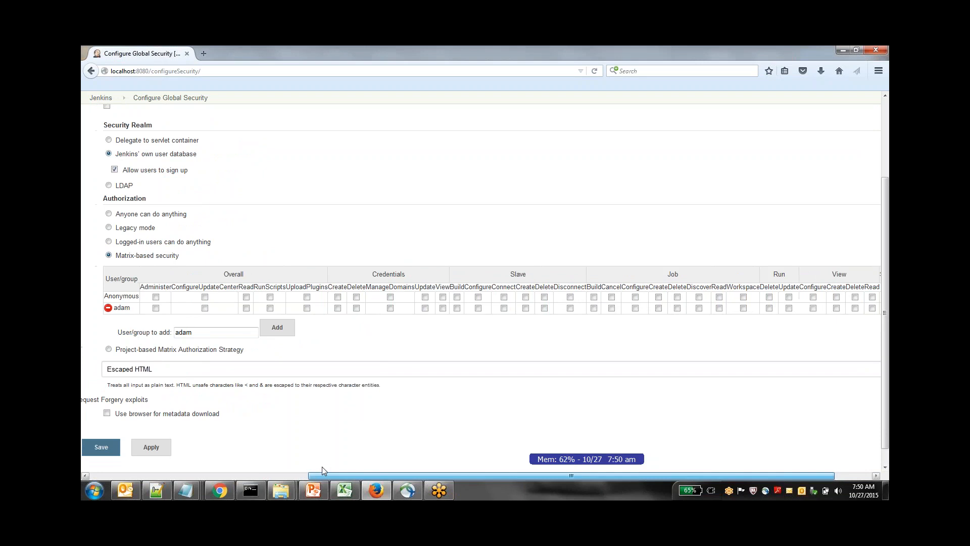
Grant the added user all five Overall permissions plus the Create, Delete and ManageDomains permissions for Credentials
left_click(150, 308)
left_click(200, 308)
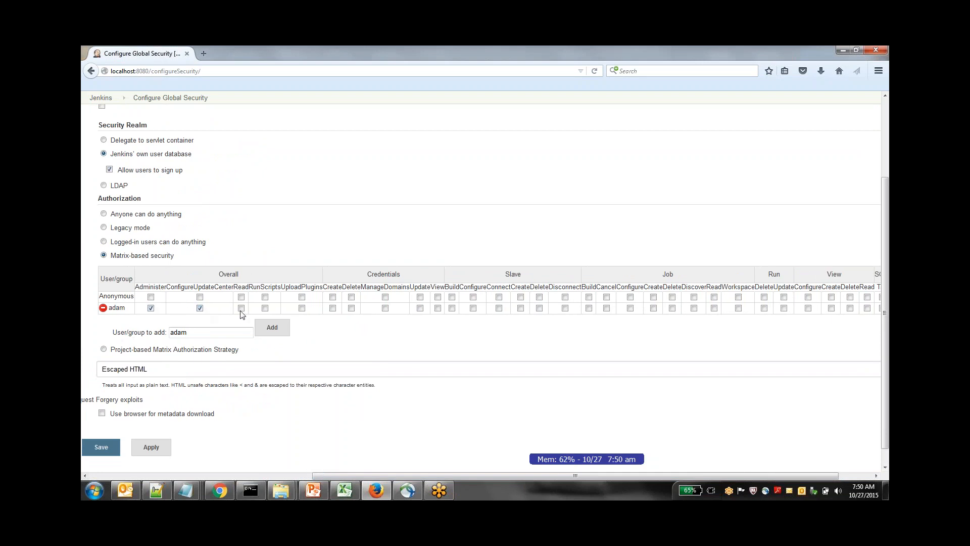
left_click(241, 308)
left_click(265, 309)
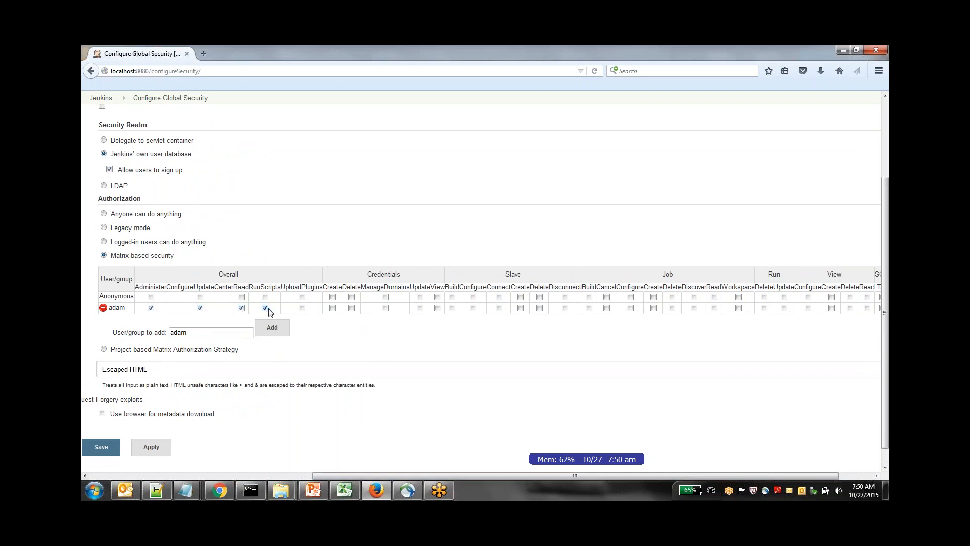
left_click(303, 308)
left_click(333, 308)
left_click(351, 307)
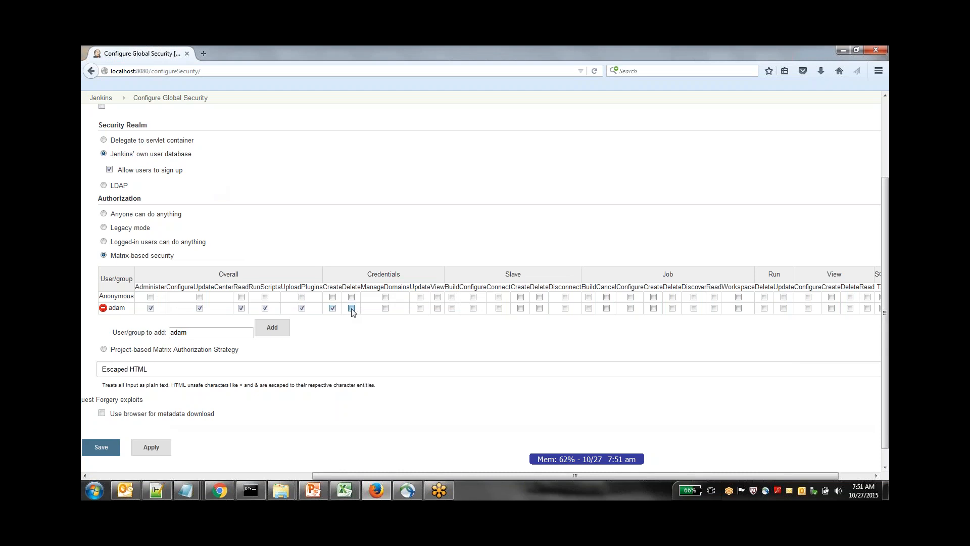
left_click(385, 307)
Grant the added user the Job permissions Build, Configure, Create and Delete
left_click_drag(423, 475, 455, 475)
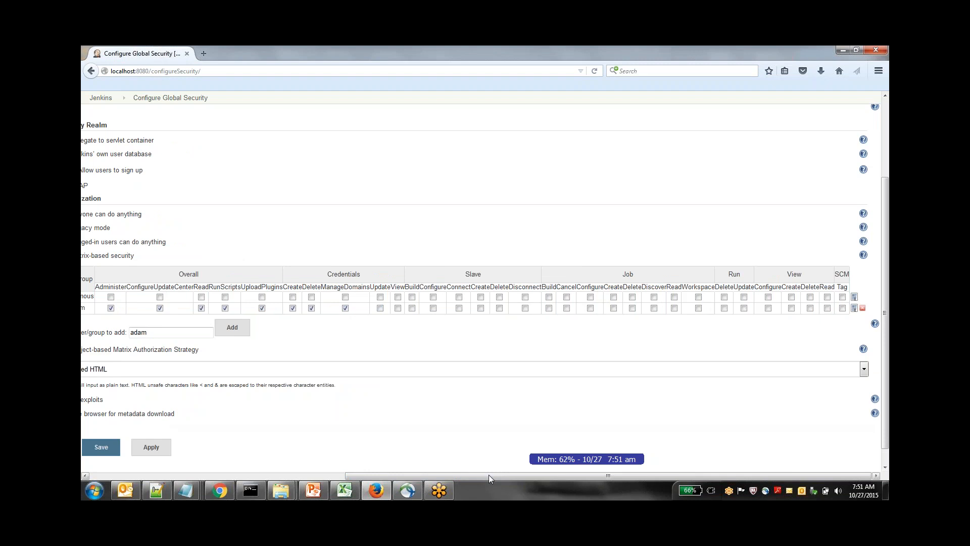
left_click(549, 308)
left_click(590, 308)
left_click(613, 308)
left_click(632, 309)
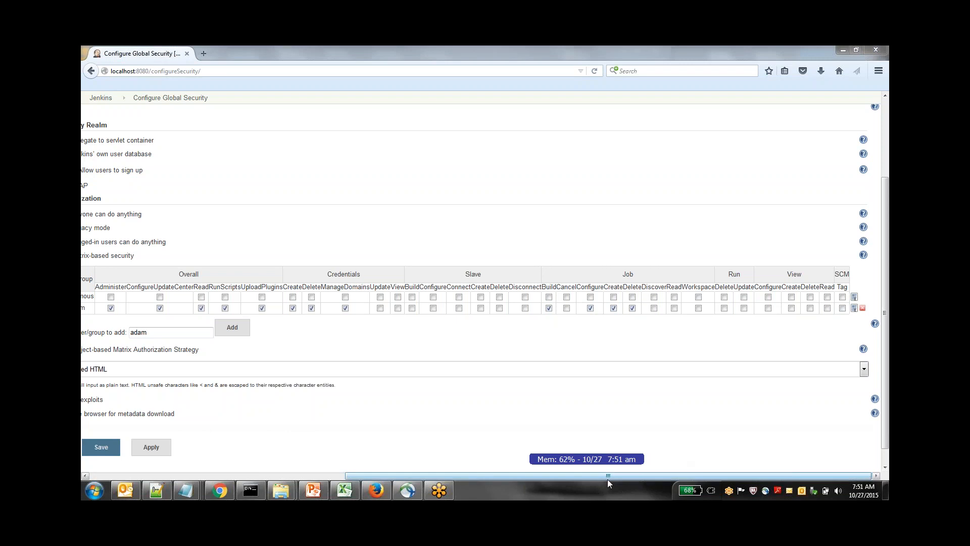
Review the granted permissions across the matrix and remove the added user's row, leaving only Anonymous
left_click_drag(607, 475, 399, 475)
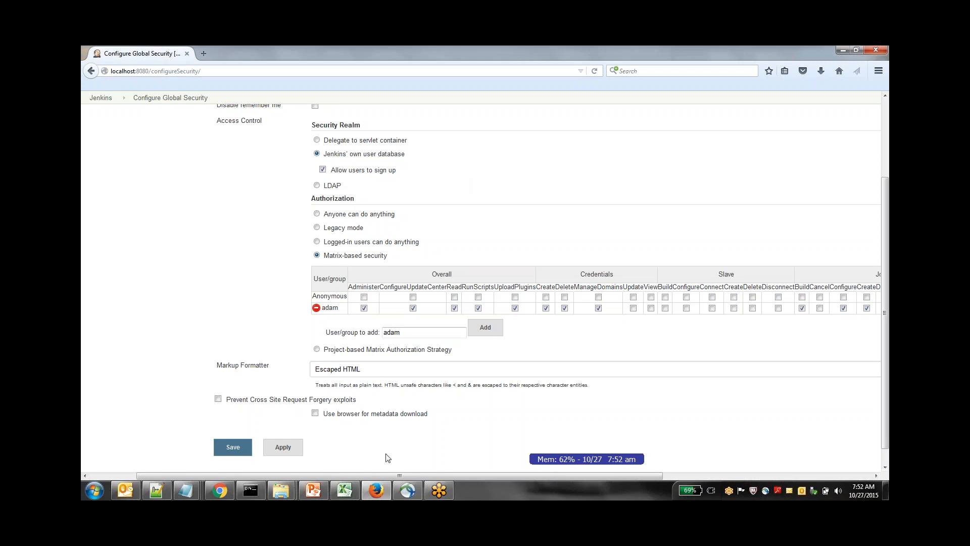
left_click_drag(390, 475, 629, 475)
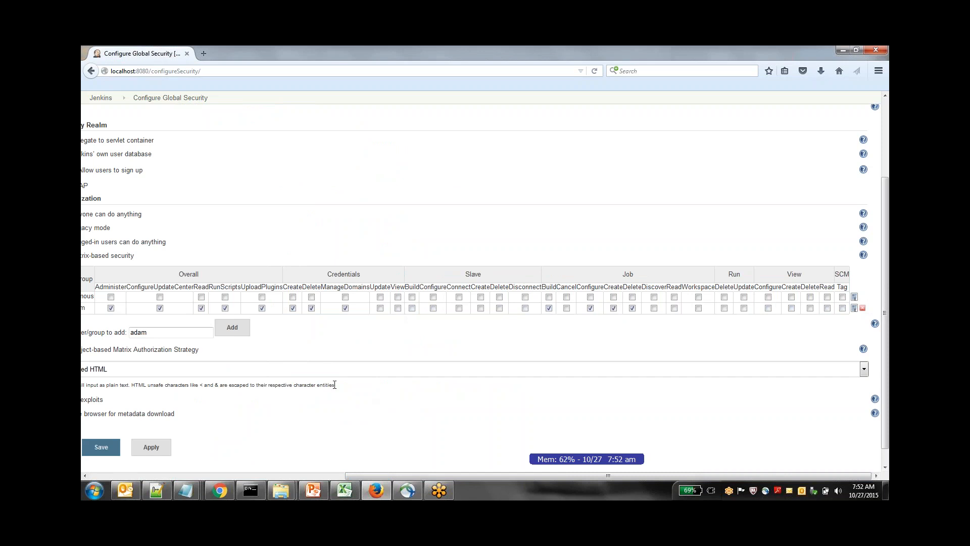
left_click_drag(456, 478, 262, 466)
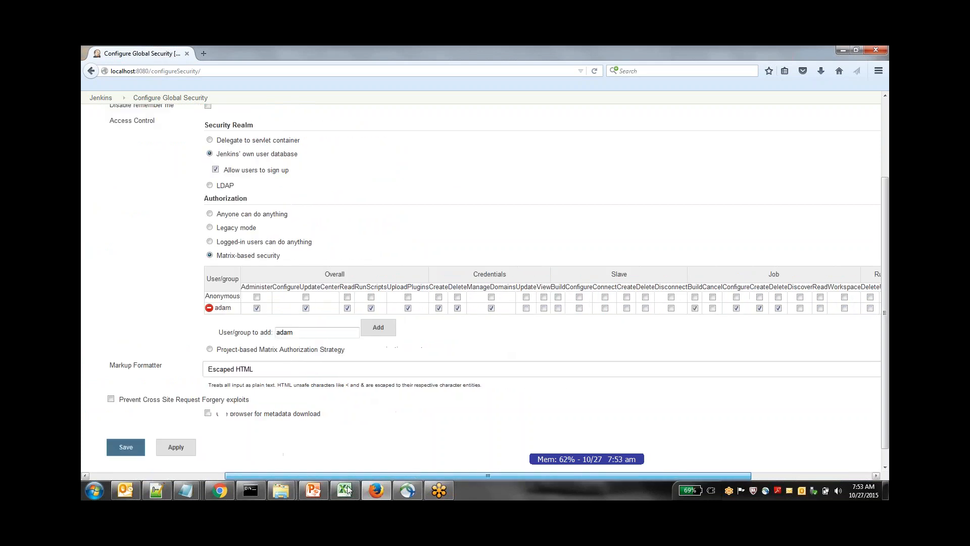
left_click_drag(275, 475, 619, 472)
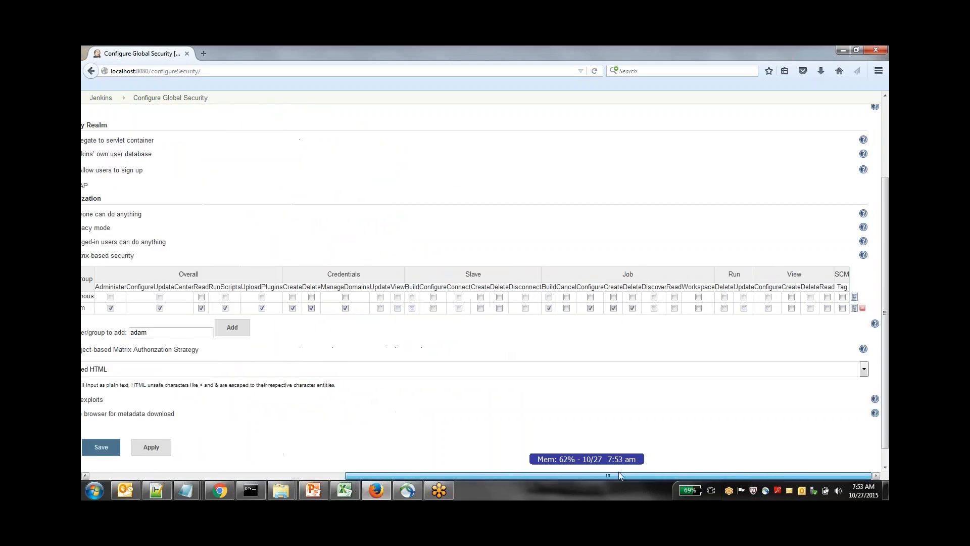
left_click(862, 308)
left_click_drag(496, 474, 318, 473)
mouse_move(351, 295)
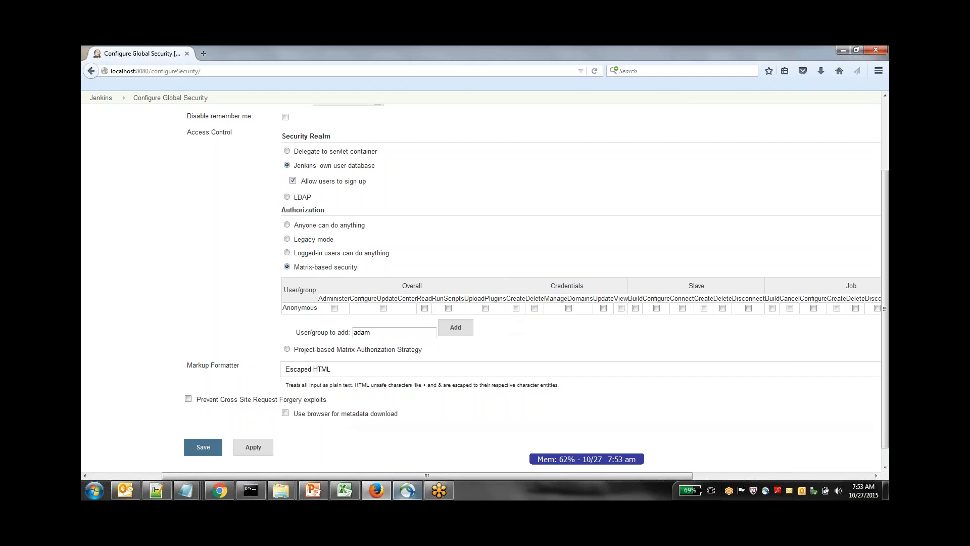
Save the global security settings and go to the Jenkins login page
left_click(203, 448)
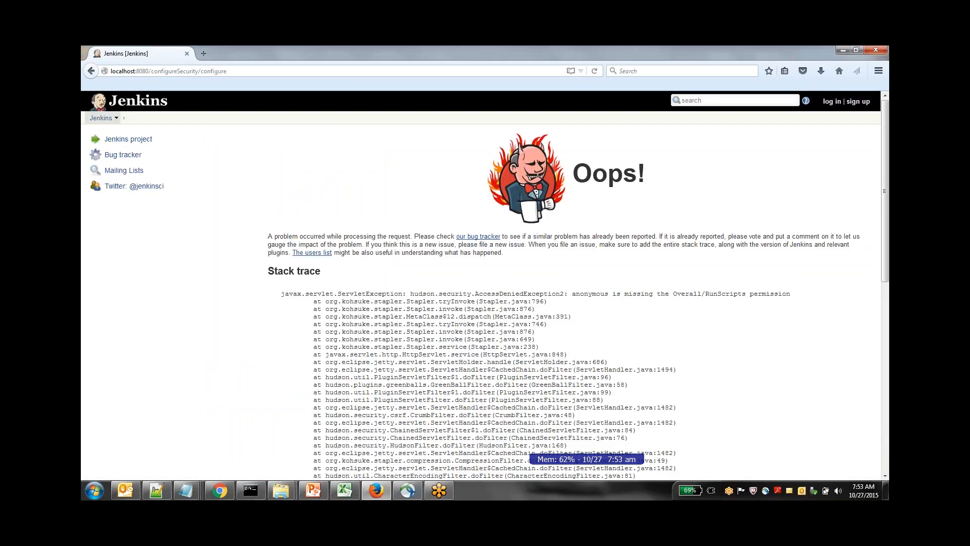
left_click(101, 118)
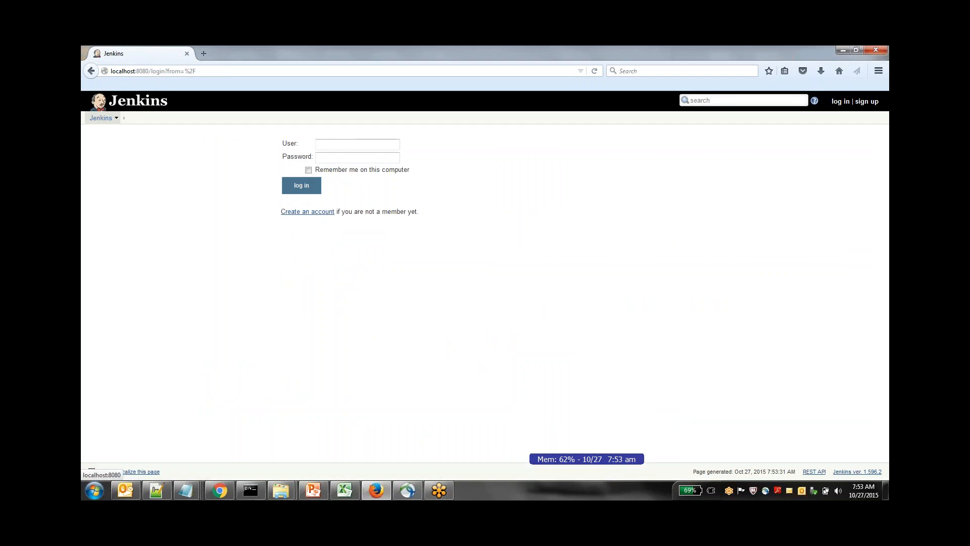
left_click(92, 73)
left_click(91, 73)
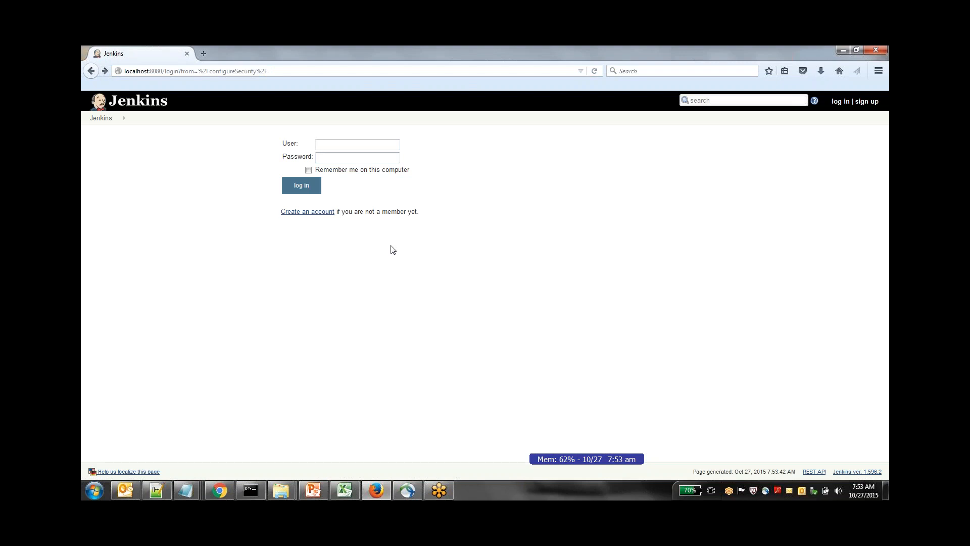
Open the account creation form, enter the username, and fill in the account password and its confirmation
left_click(323, 214)
type("ad")
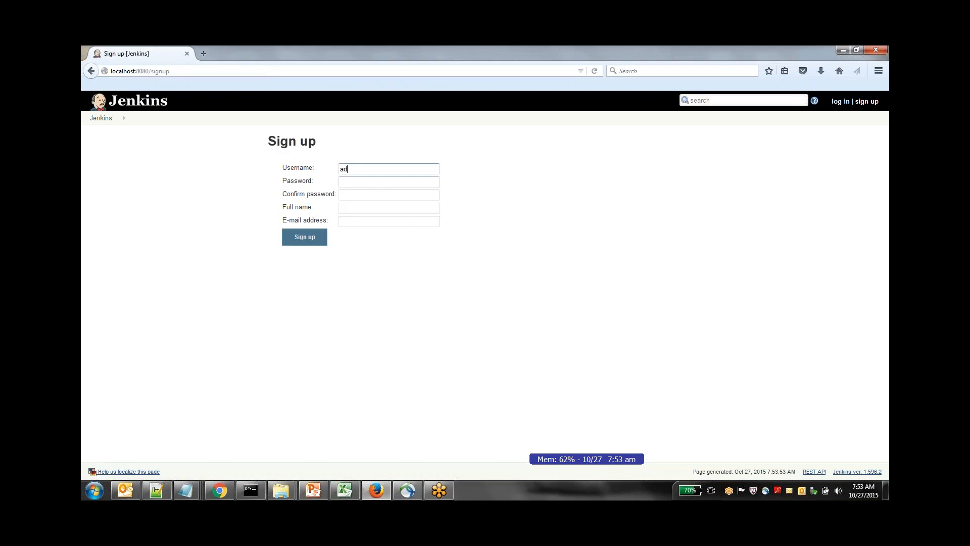
type("am")
key("Tab")
type("adam123456")
key("Tab")
type("a")
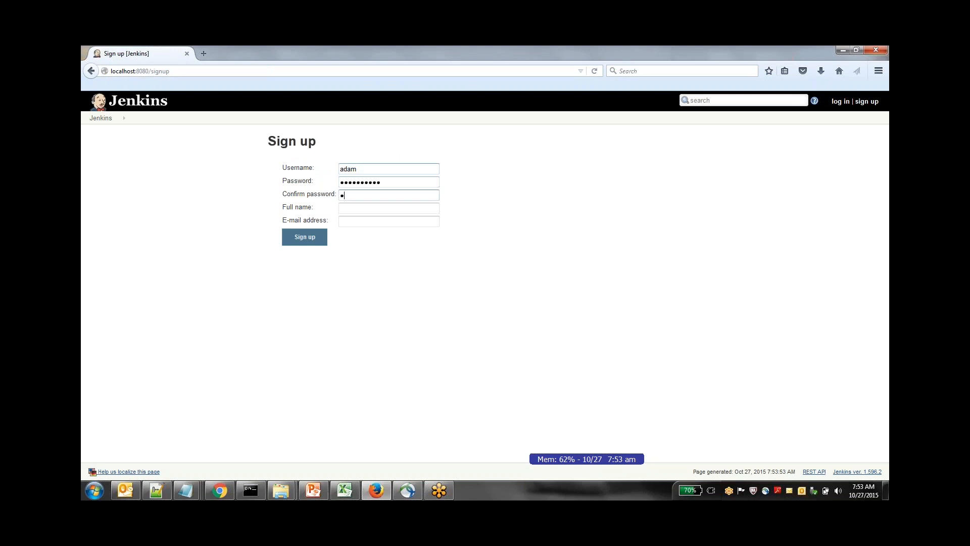
type("dam123456")
Fill in the account's full name and e-mail address, and submit the sign-up
key("Tab")
type("adam")
key("Tab")
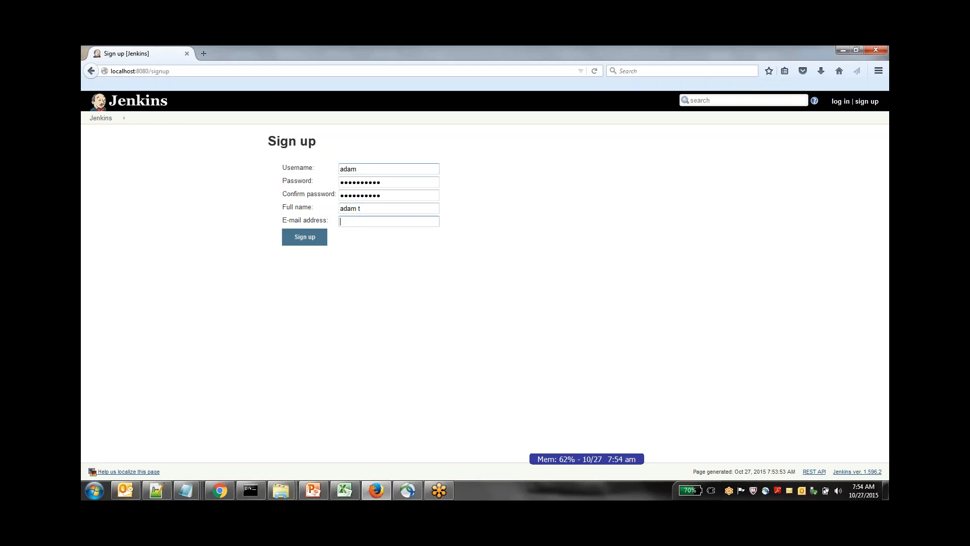
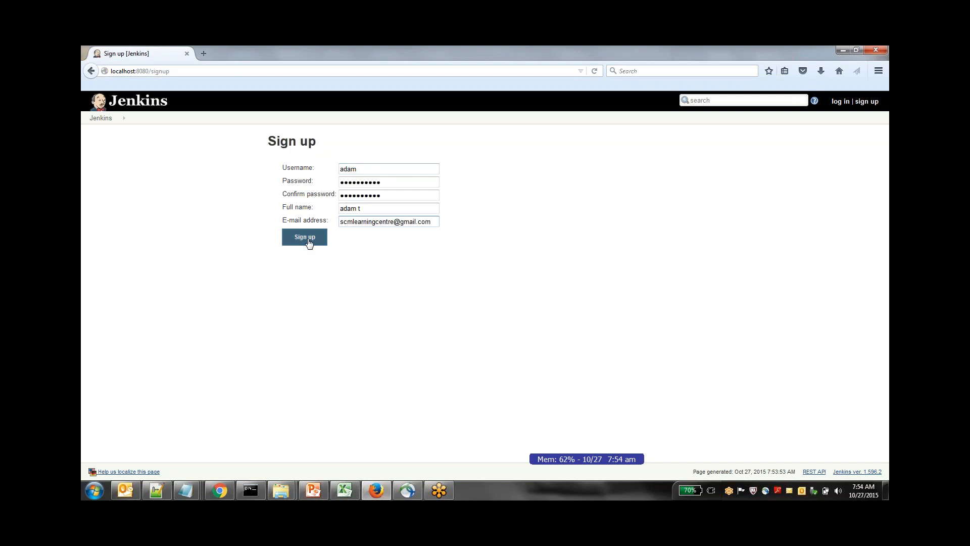
left_click(308, 242)
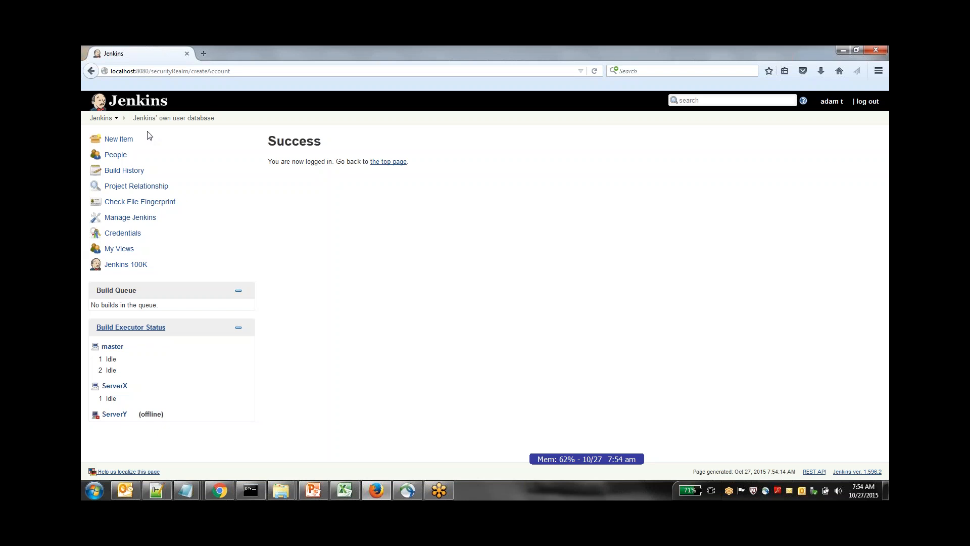
In Configure Global Security, turn off user sign-up and switch the security realm to Delegate to servlet container
left_click(131, 217)
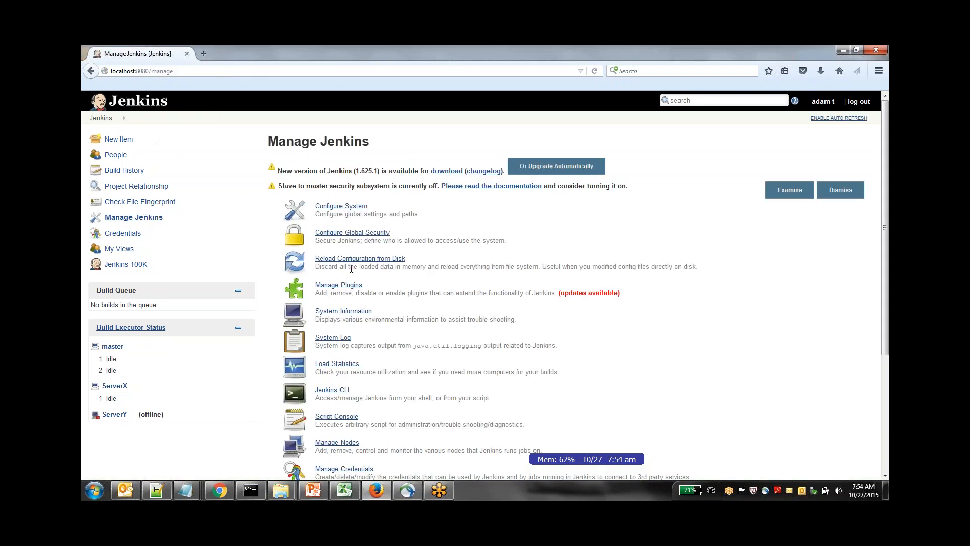
left_click(366, 234)
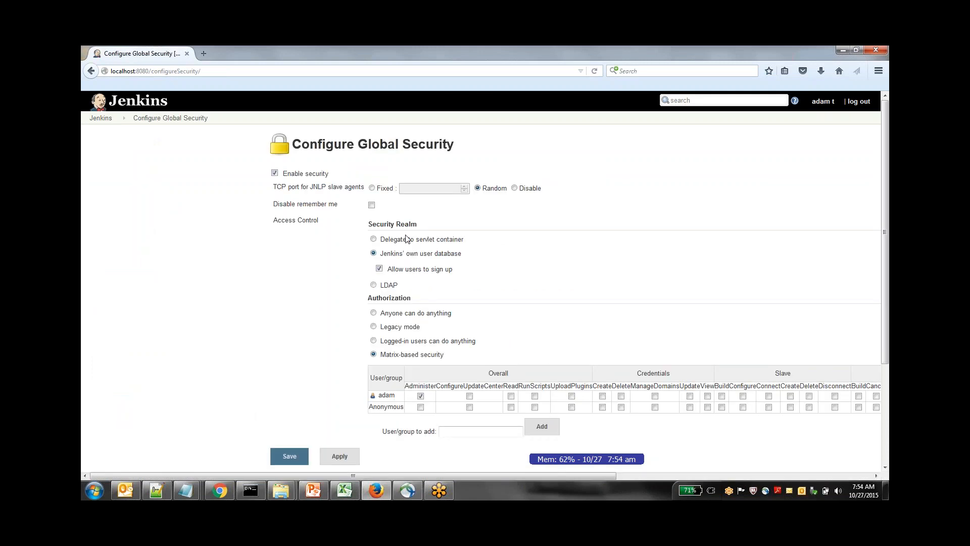
left_click(379, 268)
left_click(374, 239)
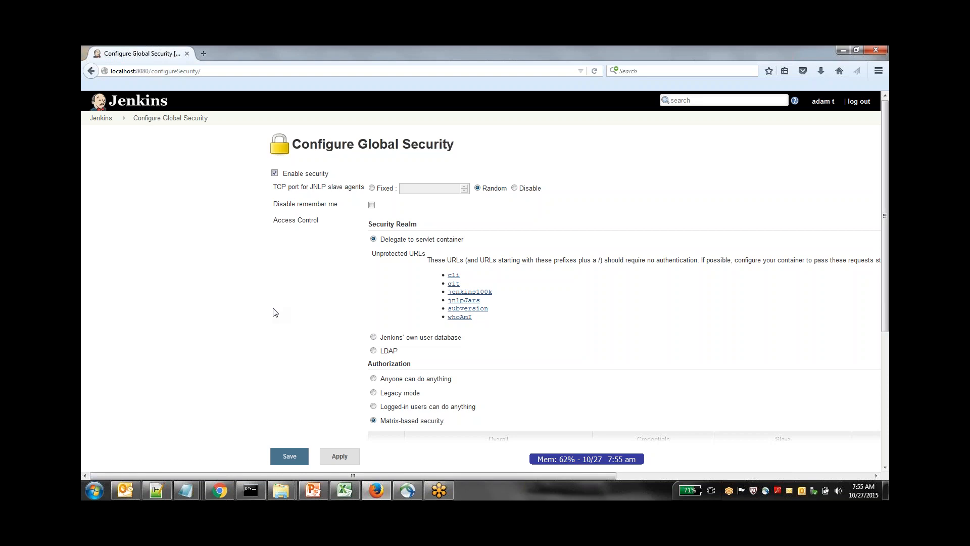
Disable security, and apply and save the global security configuration
left_click(274, 174)
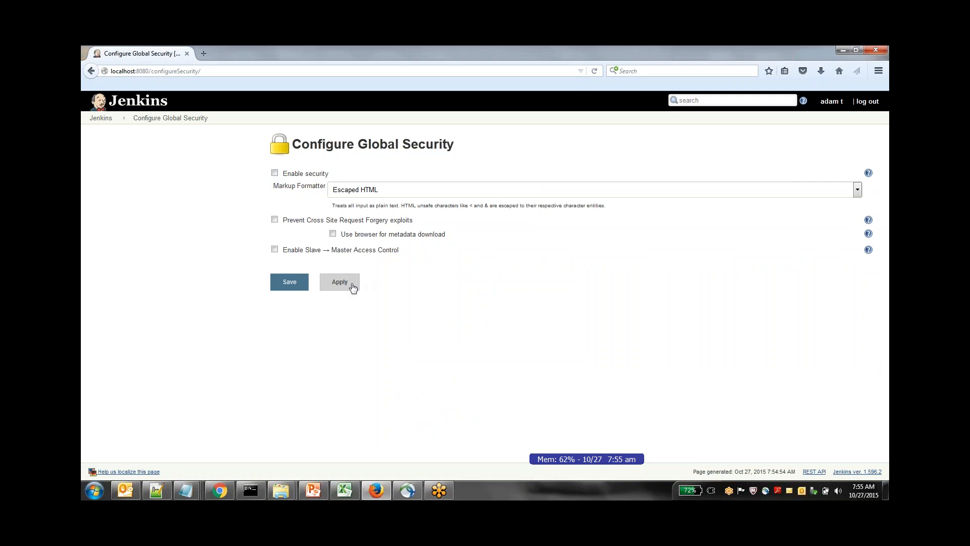
left_click(353, 286)
left_click(287, 286)
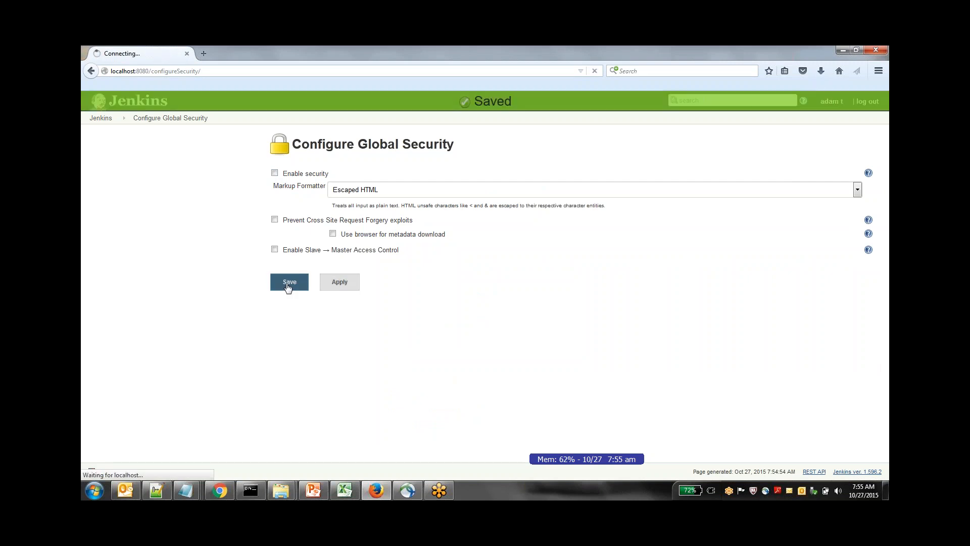